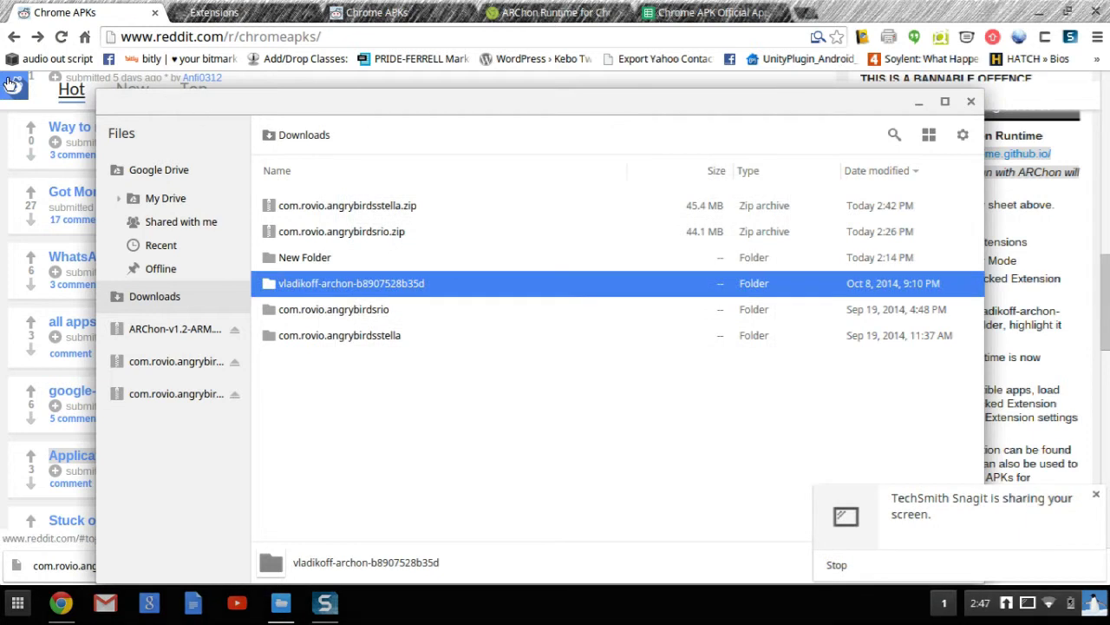
# Bring the r/chromeapks subreddit forward over Files and highlight the Monument Valley post.
pyautogui.click(50, 101)
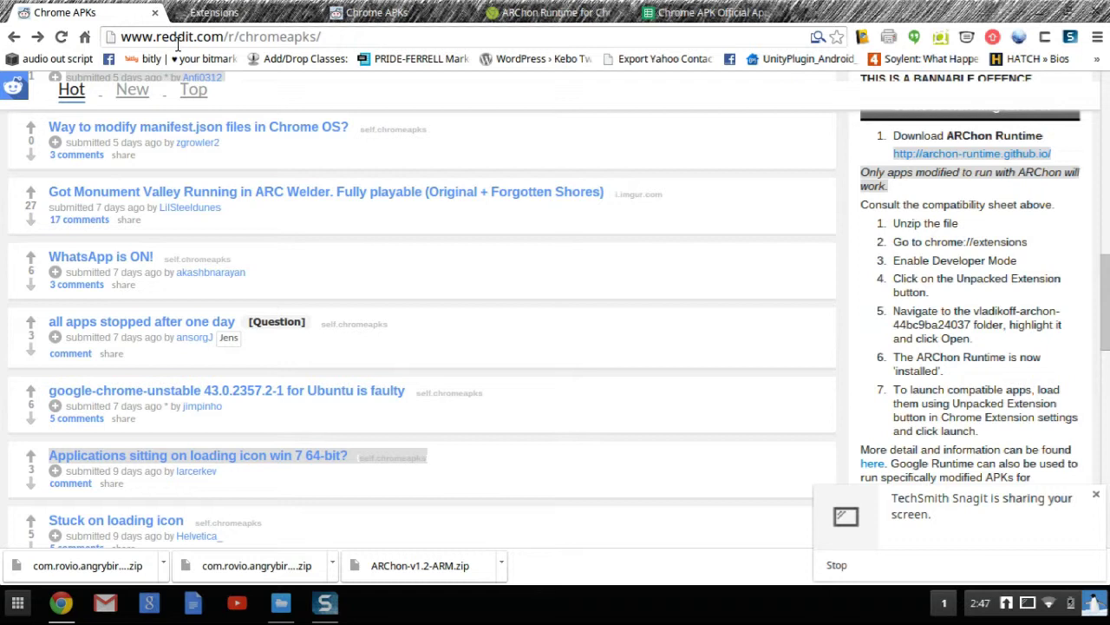
pyautogui.moveTo(186, 38); pyautogui.dragTo(168, 37)
pyautogui.click(152, 38)
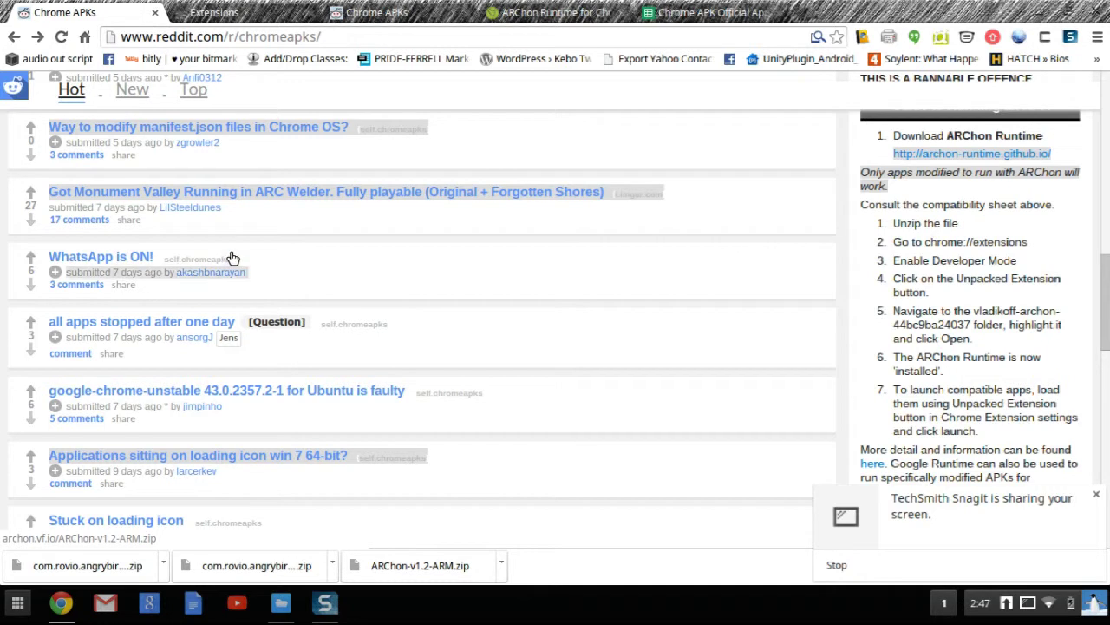
pyautogui.moveTo(220, 206); pyautogui.dragTo(320, 237)
pyautogui.click(320, 229)
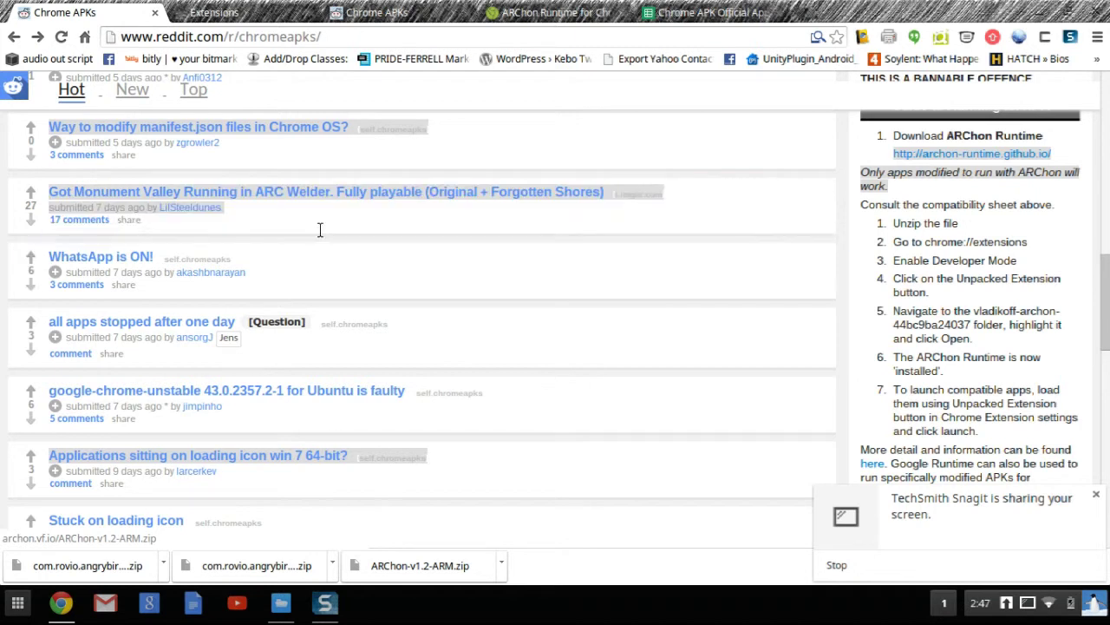
# Scroll through the r/chromeapks posts and the ARChon APK setup guide.
pyautogui.scroll(-2, 900, 185)
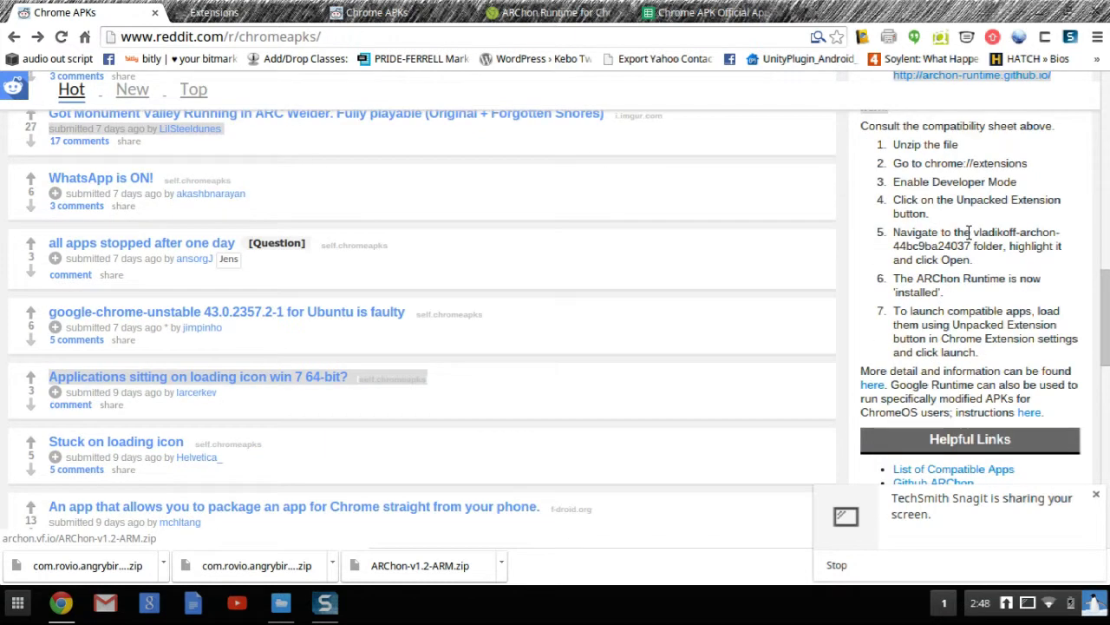
pyautogui.scroll(-8, 1023, 301)
pyautogui.scroll(-5, 1023, 301)
pyautogui.scroll(2, 1022, 301)
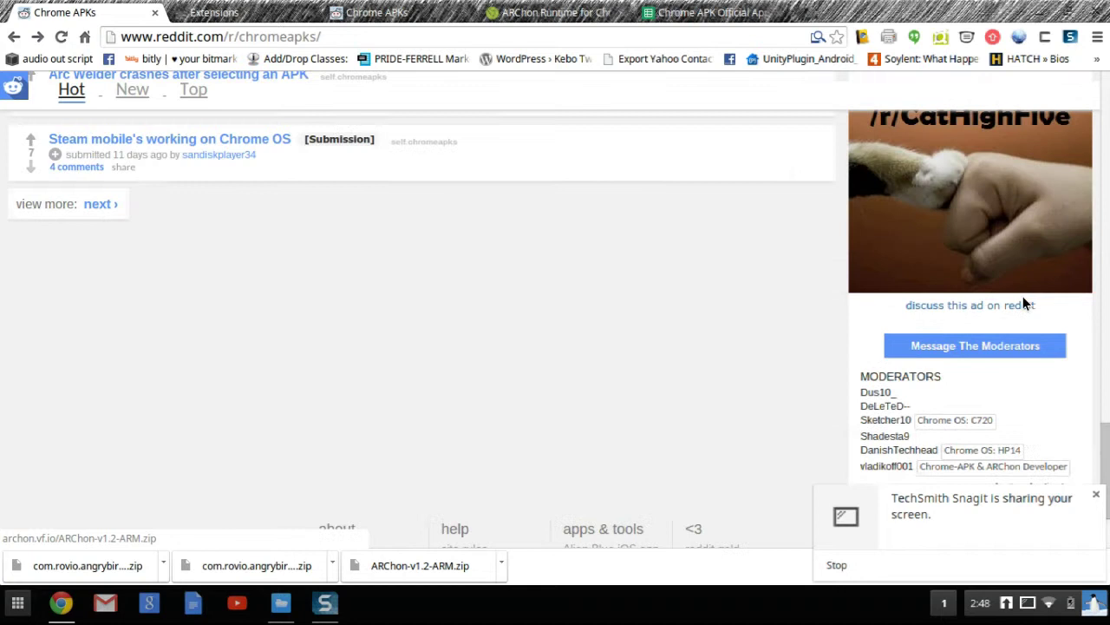
pyautogui.scroll(2, 1023, 301)
pyautogui.scroll(2, 1023, 301)
pyautogui.scroll(2, 1023, 301)
pyautogui.scroll(2, 1022, 301)
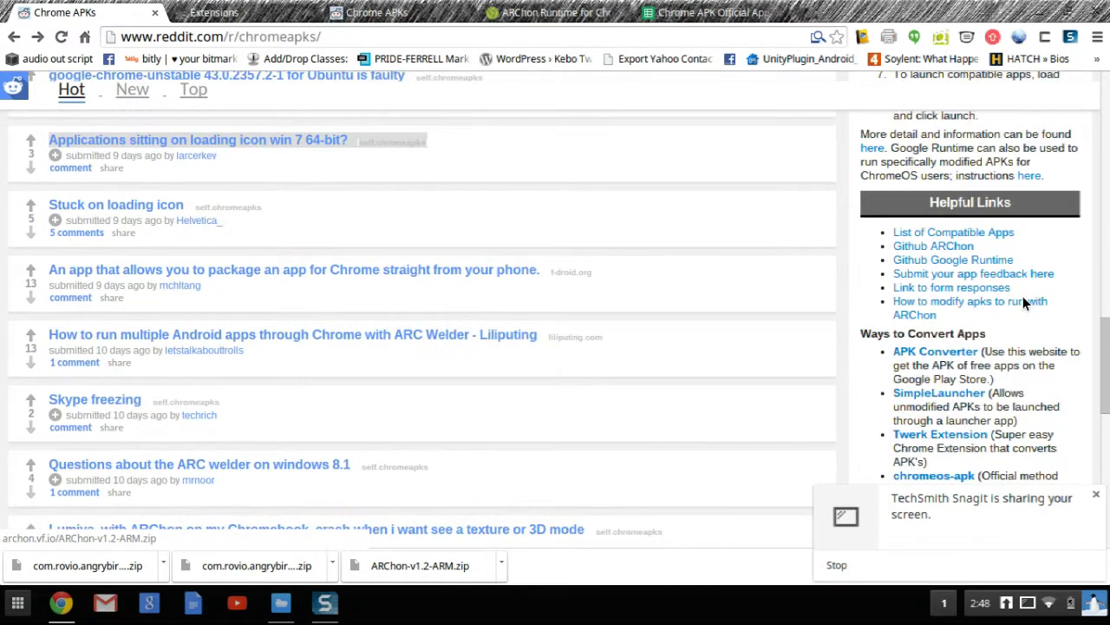
pyautogui.scroll(2, 1023, 301)
pyautogui.scroll(2, 1023, 301)
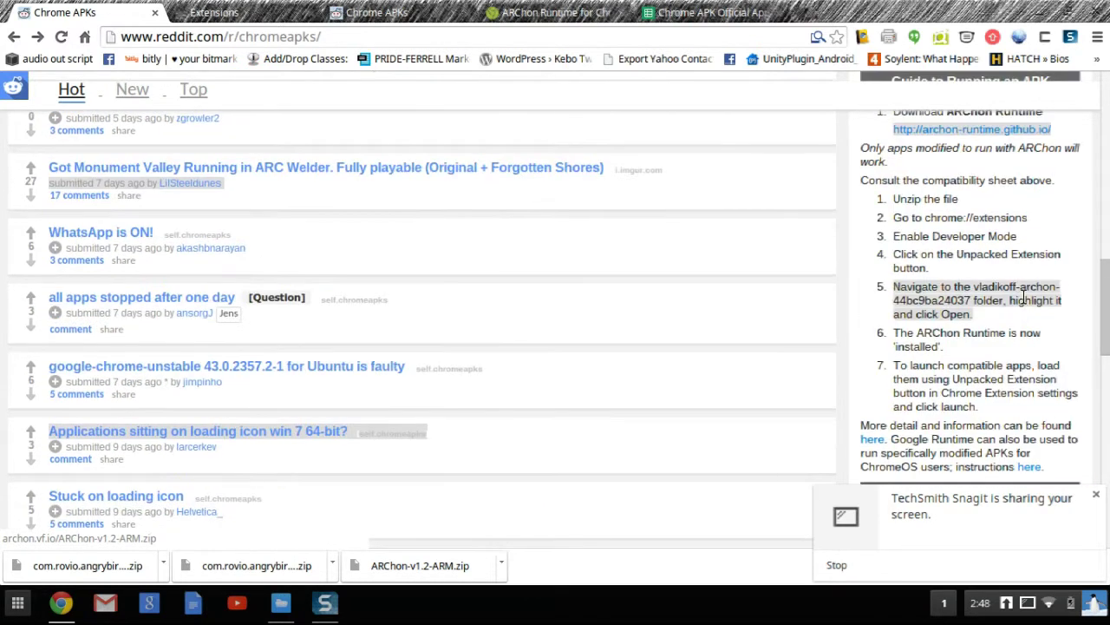
pyautogui.scroll(2, 1023, 301)
pyautogui.scroll(2, 1022, 301)
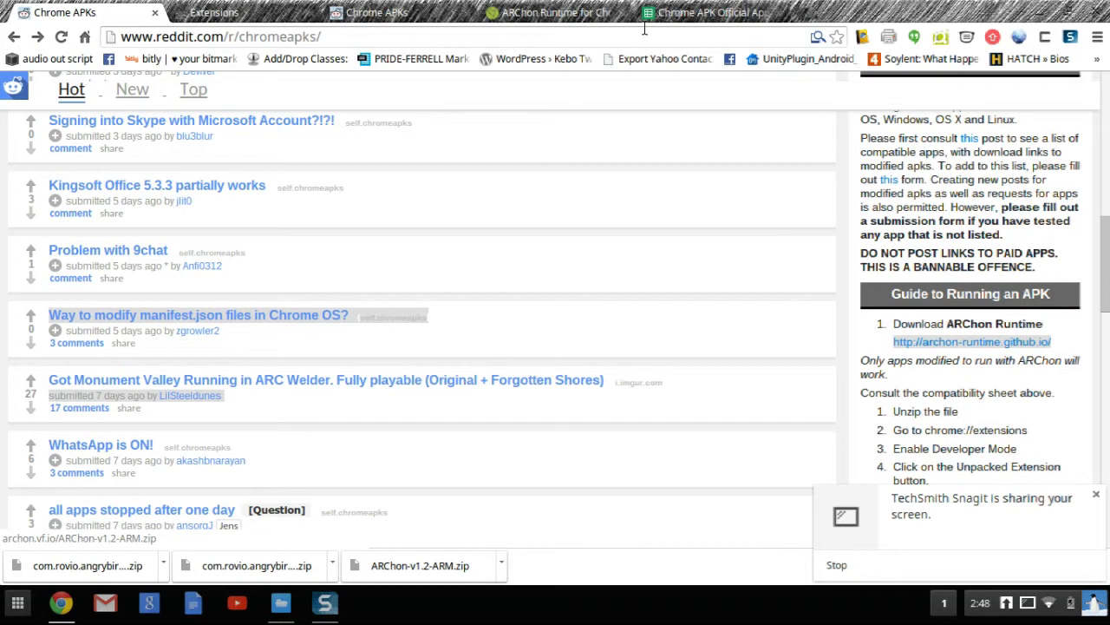
pyautogui.moveTo(321, 36); pyautogui.dragTo(82, 26)
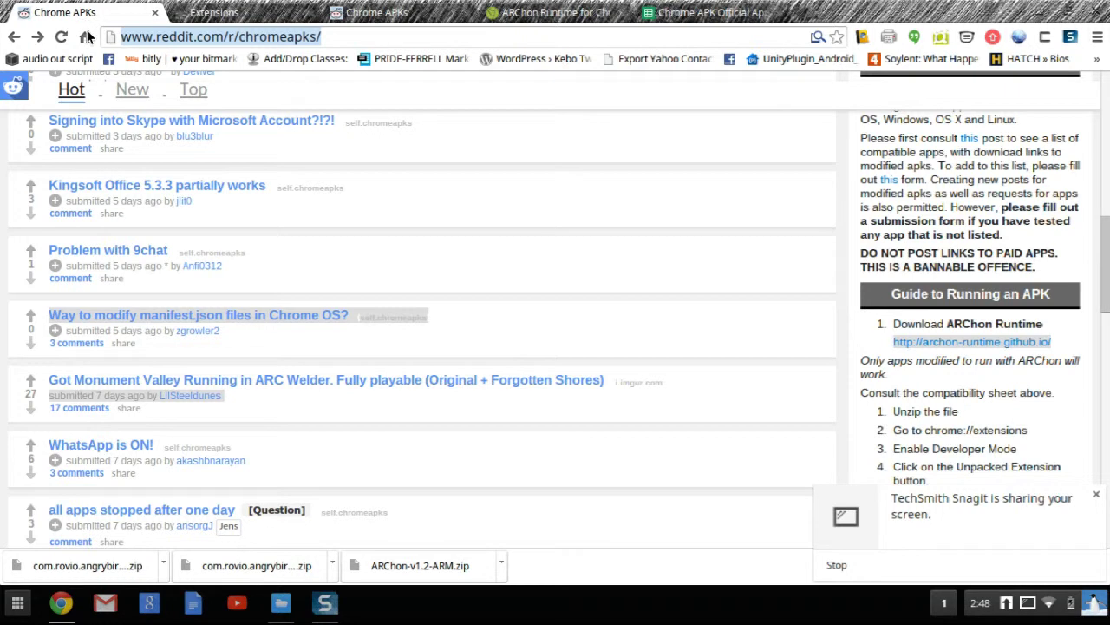
pyautogui.tripleClick(955, 260)
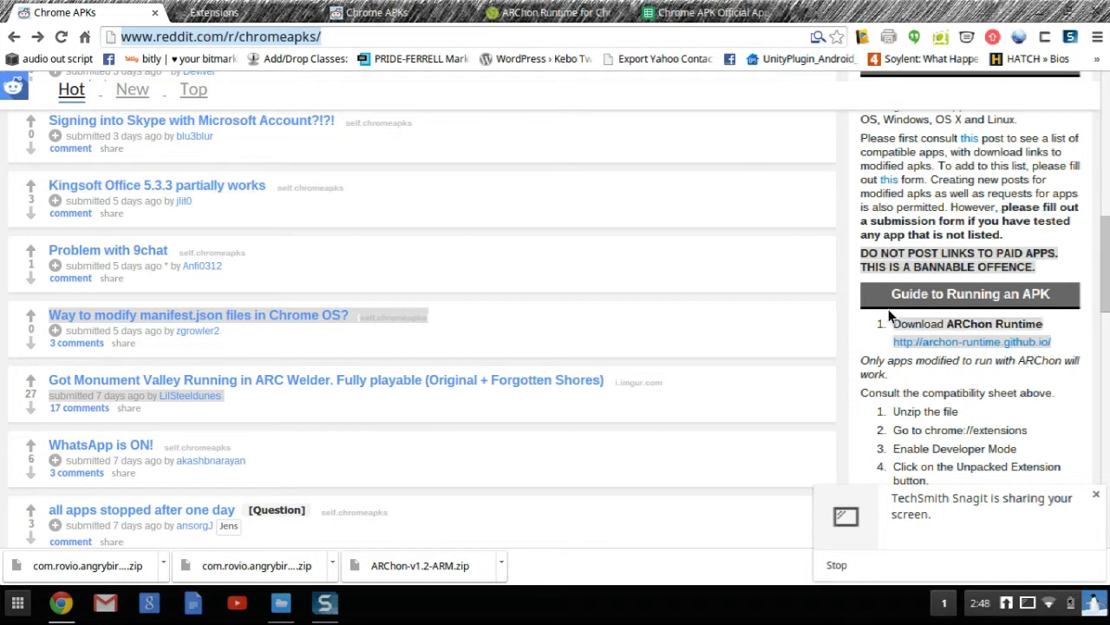
pyautogui.click(875, 332)
pyautogui.scroll(-4, 902, 312)
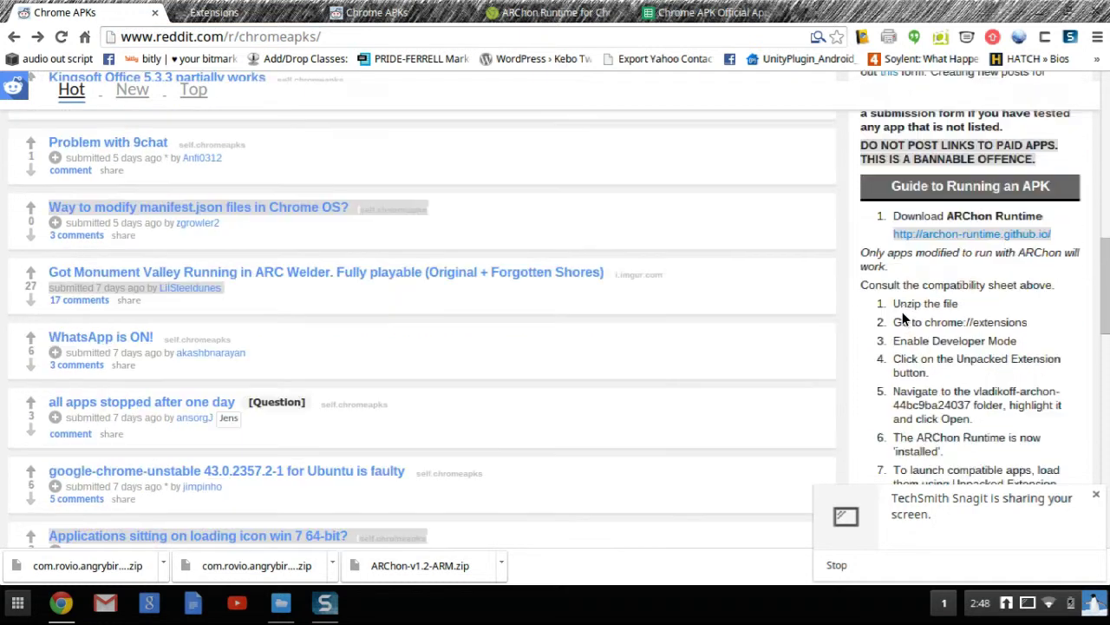
pyautogui.scroll(2, 903, 312)
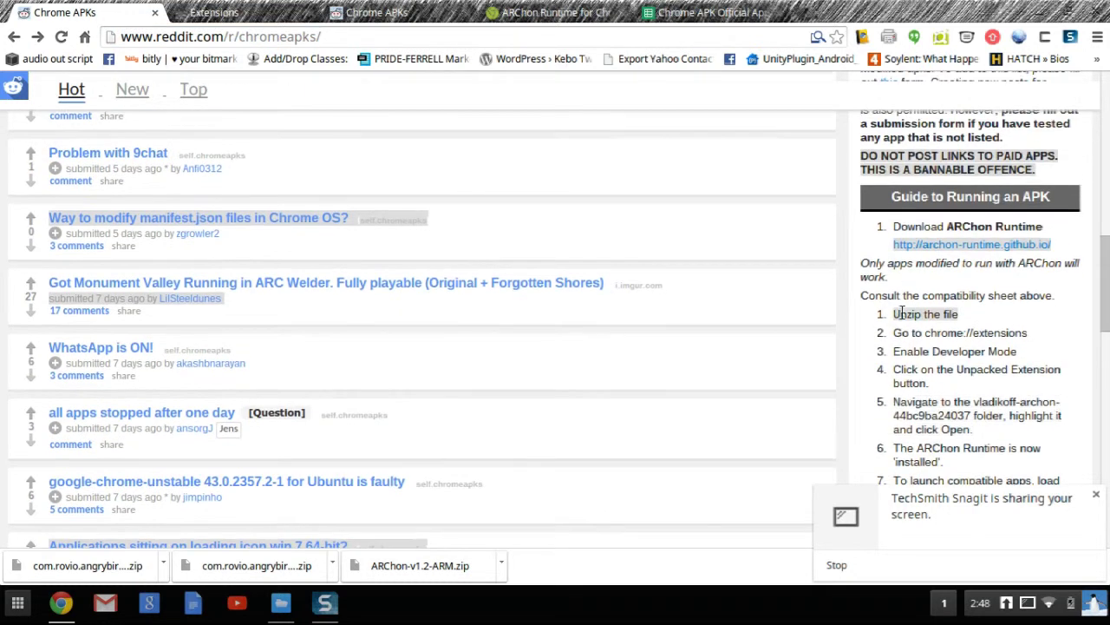
pyautogui.click(878, 253)
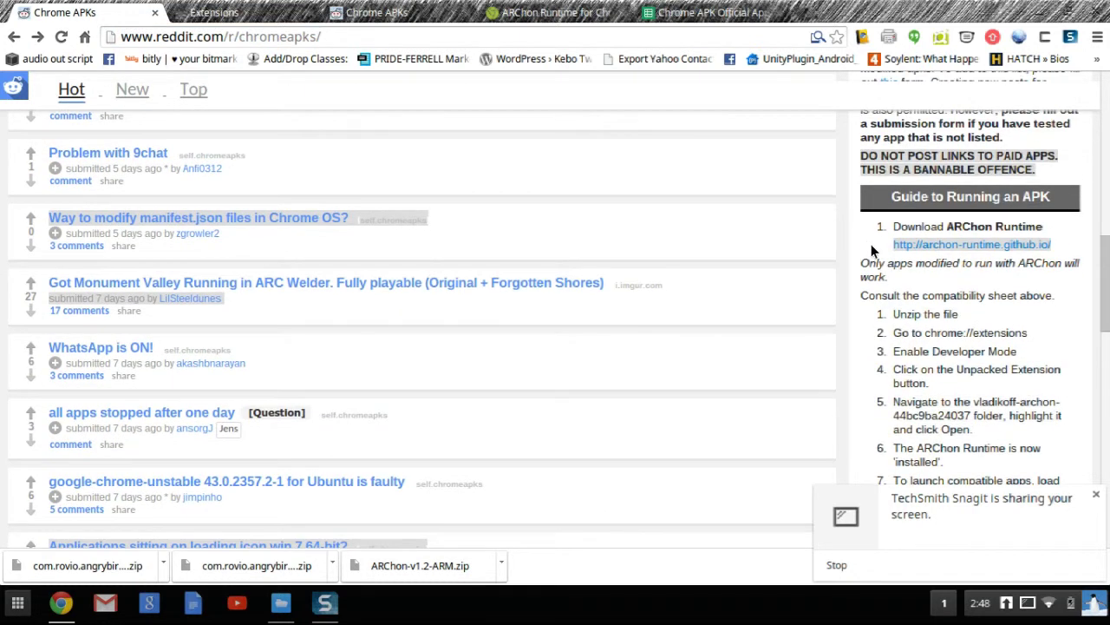
pyautogui.moveTo(872, 249); pyautogui.dragTo(971, 268)
pyautogui.click(1016, 249)
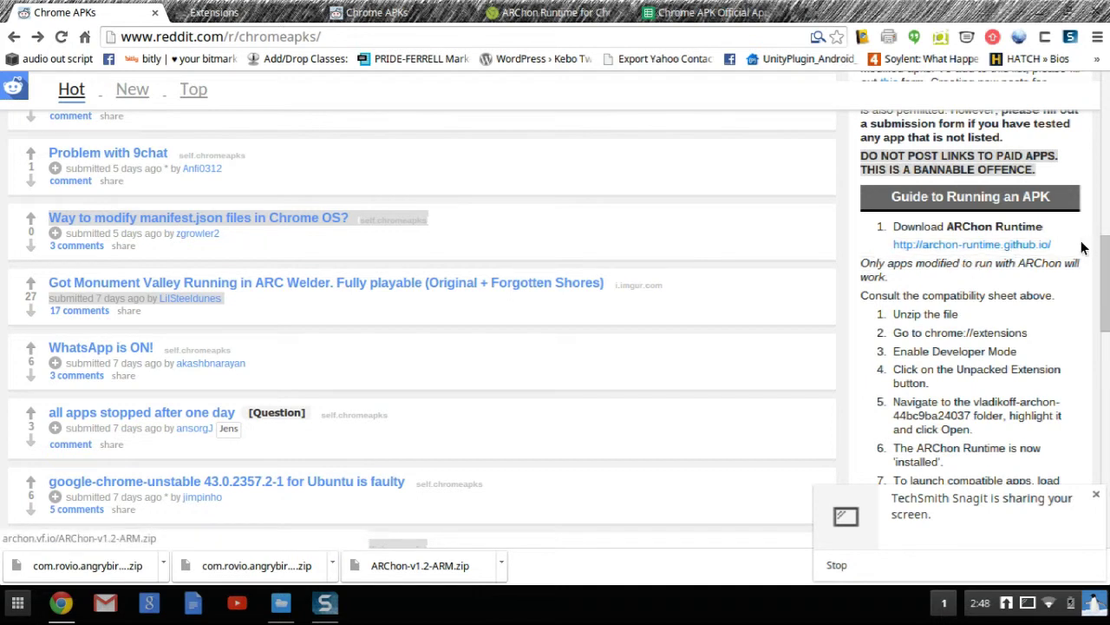
# Open the ARChon Runtime download page and scroll to the 1.2 Stable builds.
pyautogui.click(1032, 244)
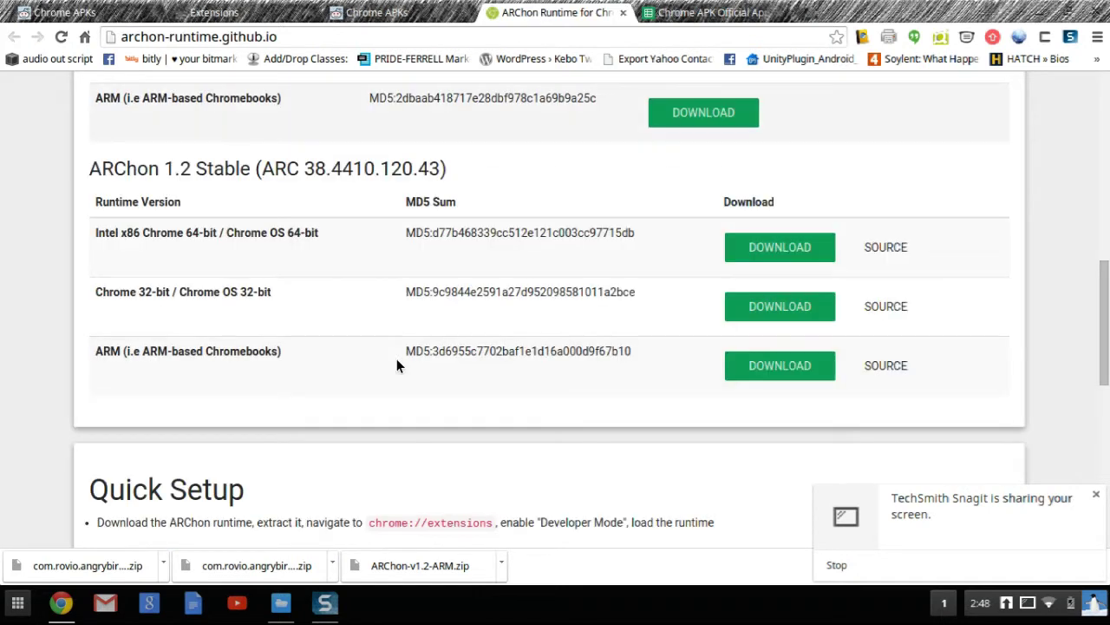
pyautogui.scroll(-3, 397, 363)
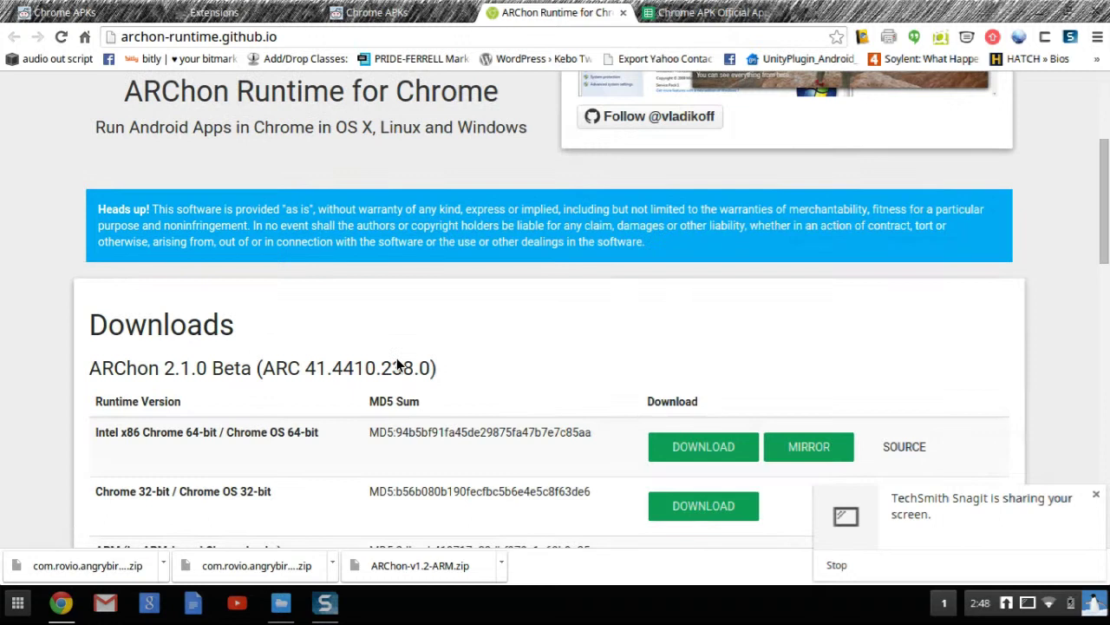
pyautogui.scroll(-5, 397, 363)
pyautogui.scroll(2, 397, 363)
pyautogui.scroll(1, 397, 363)
pyautogui.scroll(1, 396, 363)
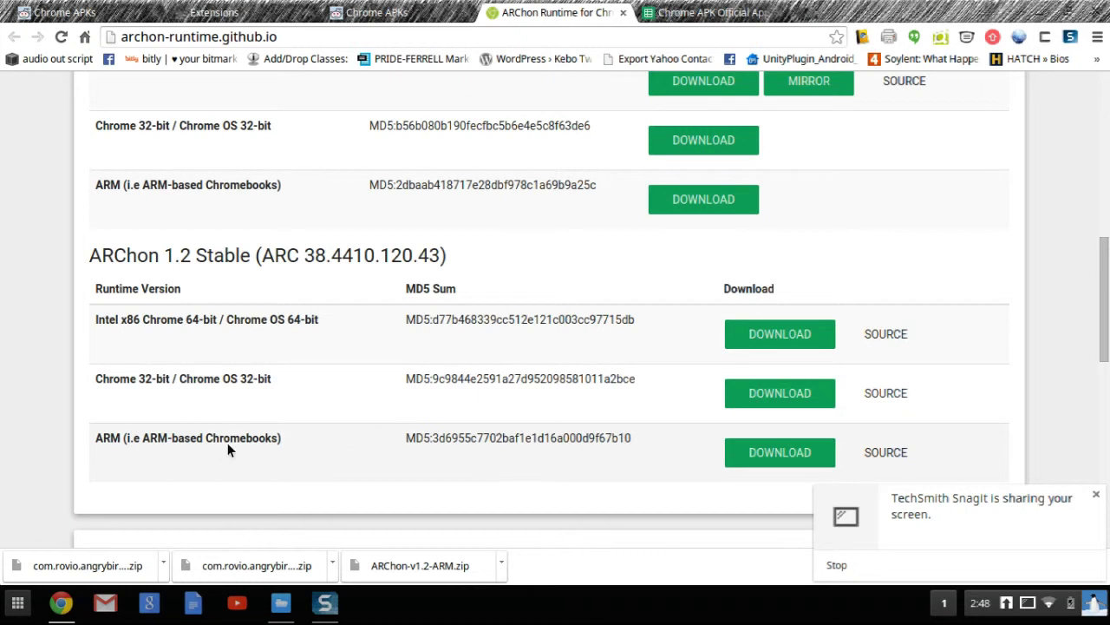
# Highlight the ARM Chromebooks row of ARChon 1.2 Stable, then bring up Downloads in Files.
pyautogui.moveTo(171, 438); pyautogui.dragTo(275, 440)
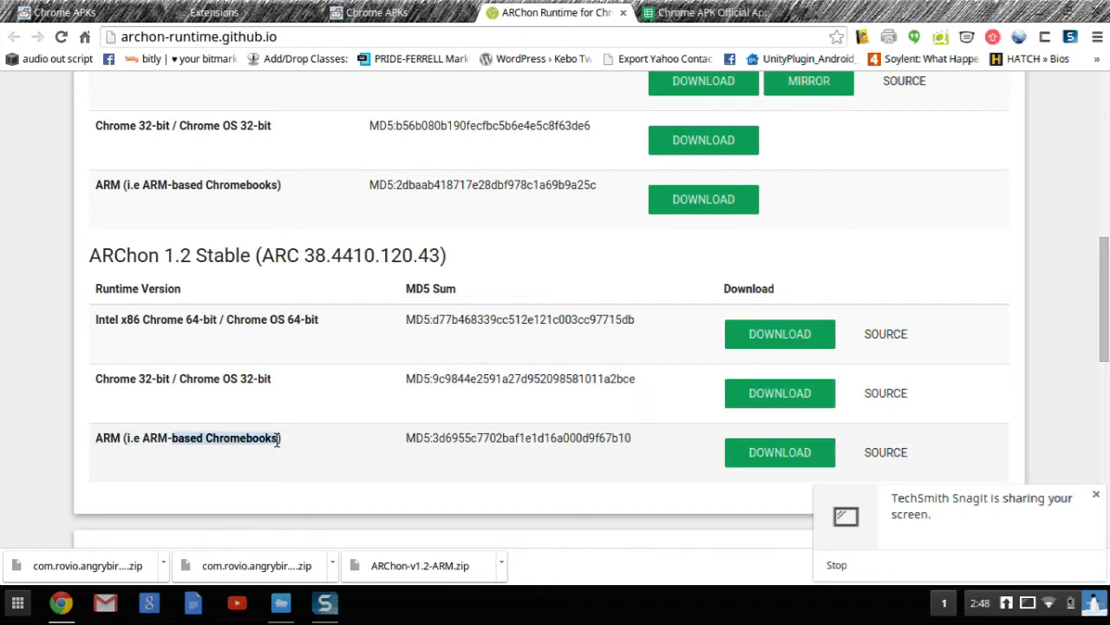
pyautogui.moveTo(276, 440); pyautogui.dragTo(287, 434)
pyautogui.hotkey('alt', 'shift', 'm')
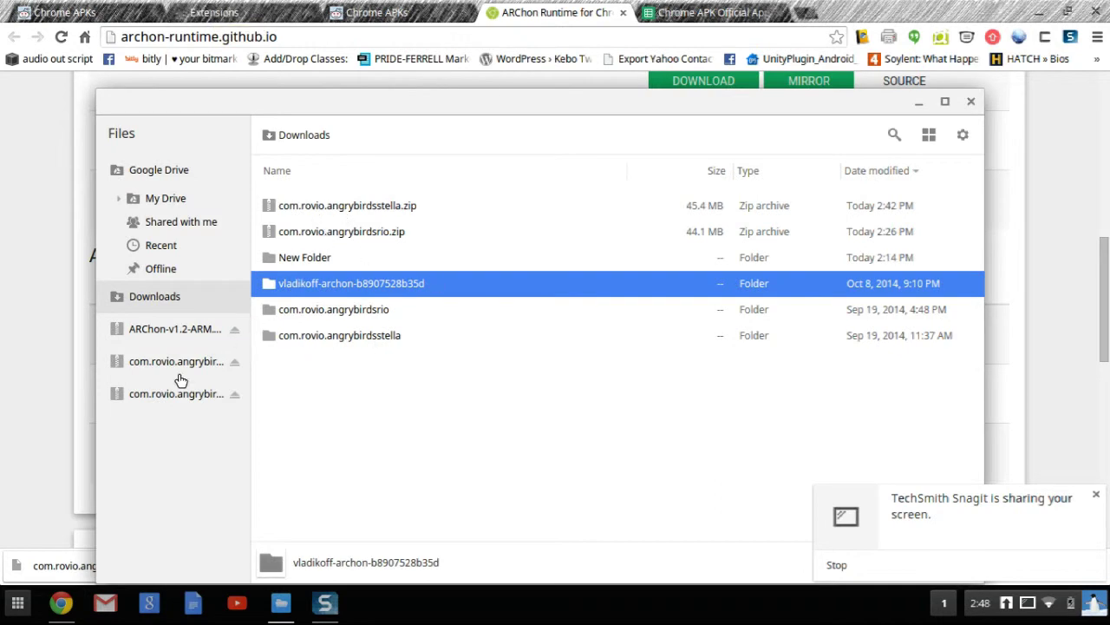
pyautogui.click(154, 329)
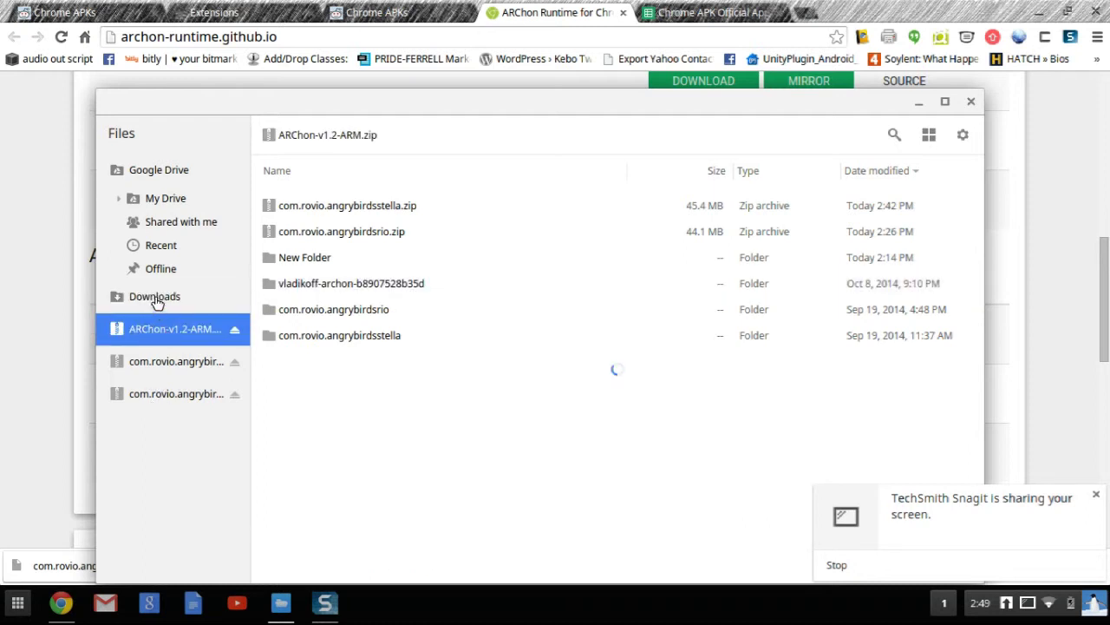
pyautogui.click(156, 298)
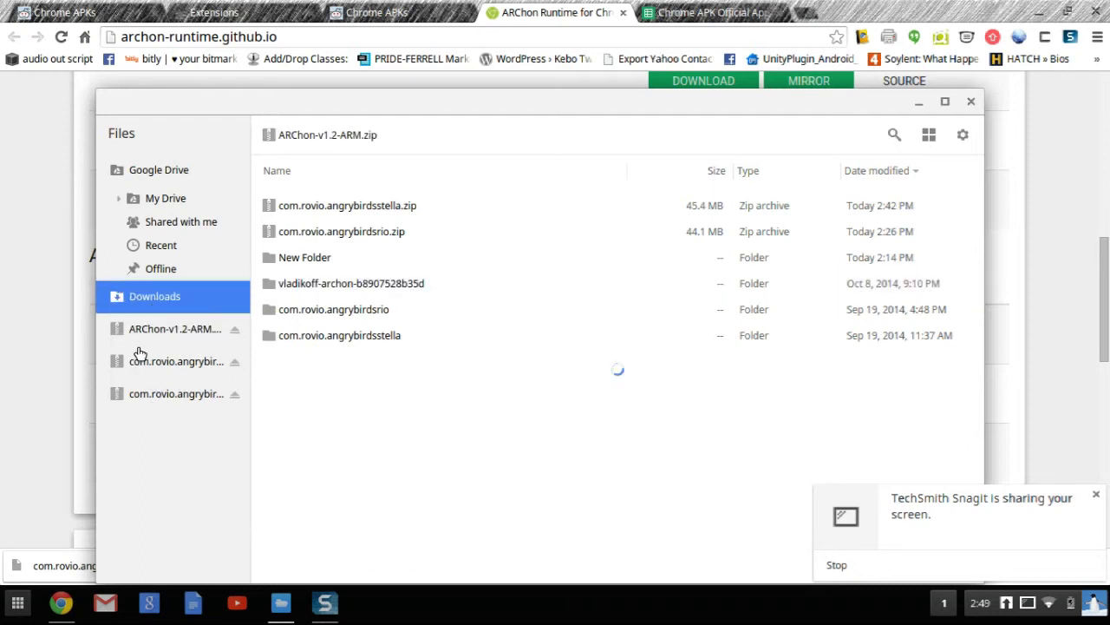
pyautogui.click(325, 284)
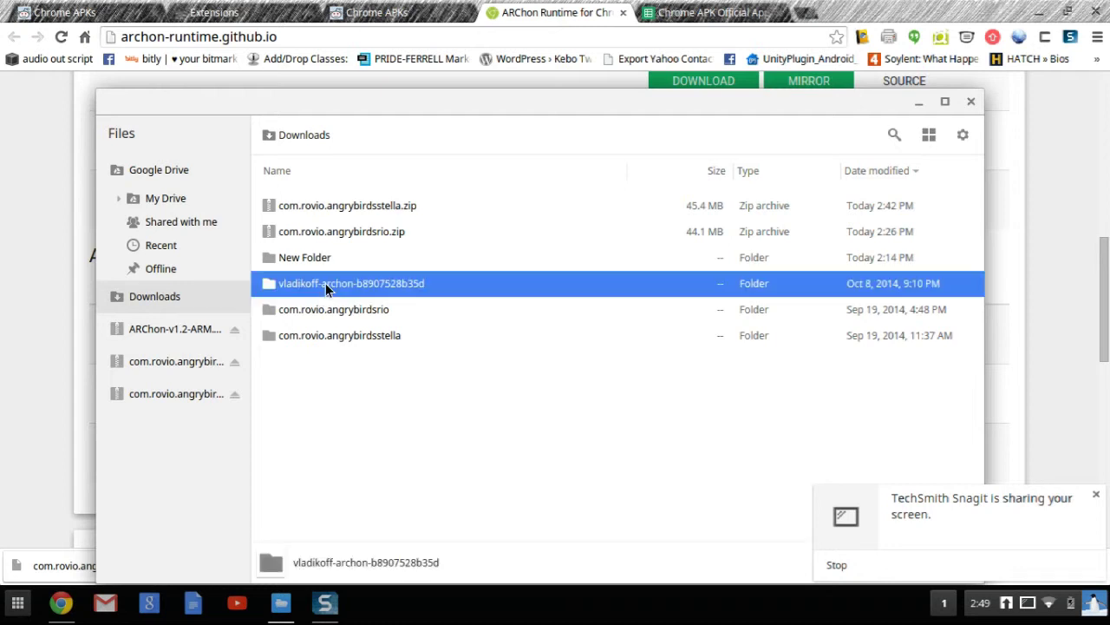
# Enable Developer mode and load the vladikoff-archon-b8907528b35d folder as an unpacked extension.
pyautogui.click(234, 13)
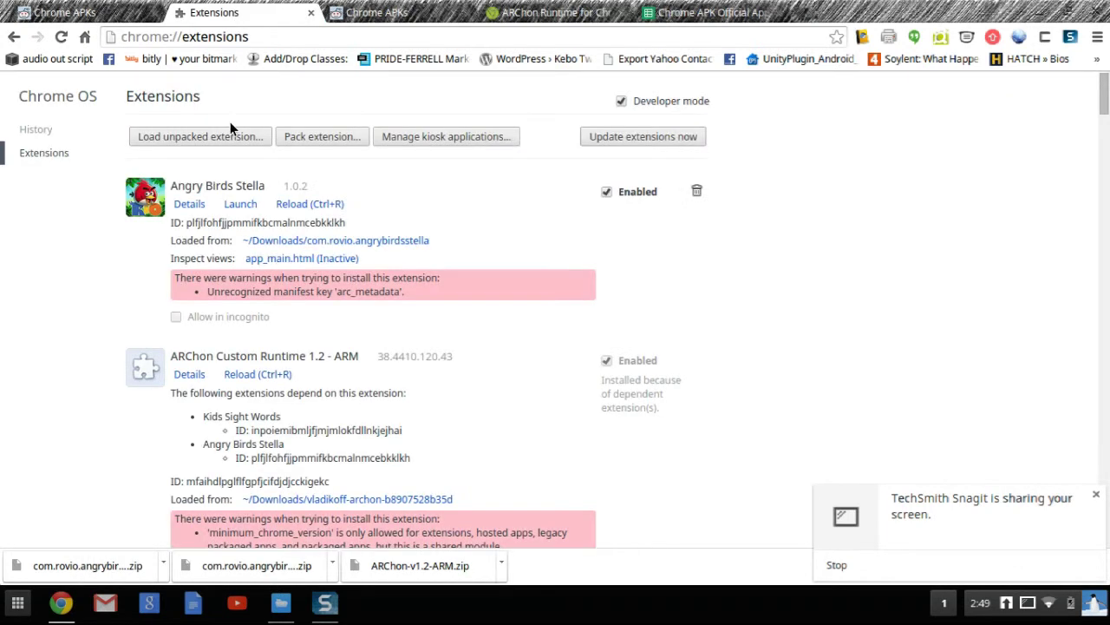
pyautogui.click(622, 101)
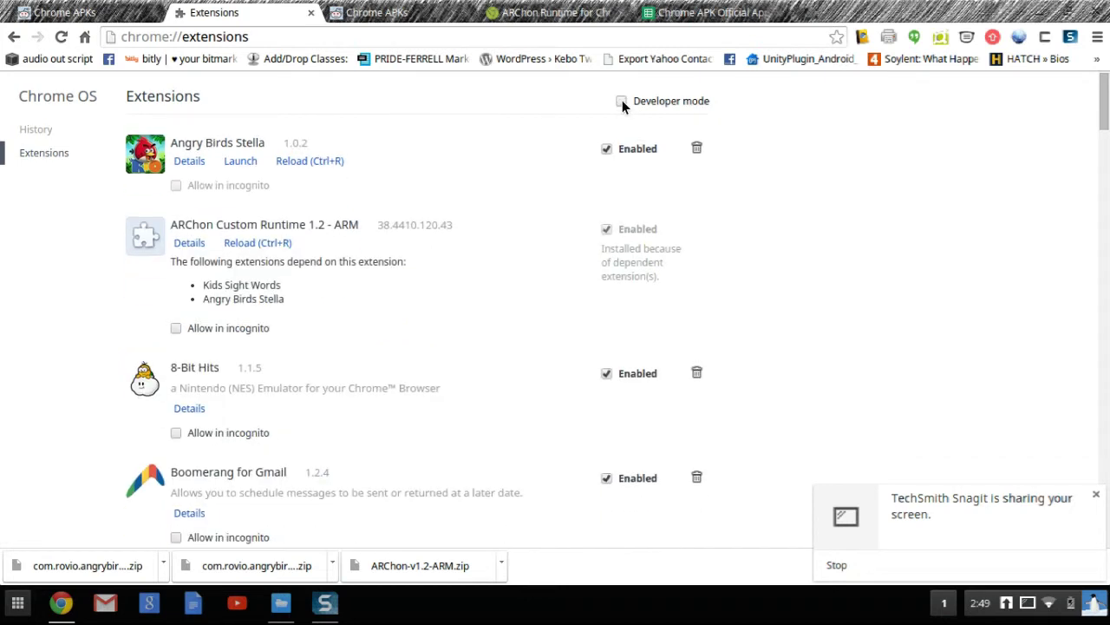
pyautogui.click(622, 100)
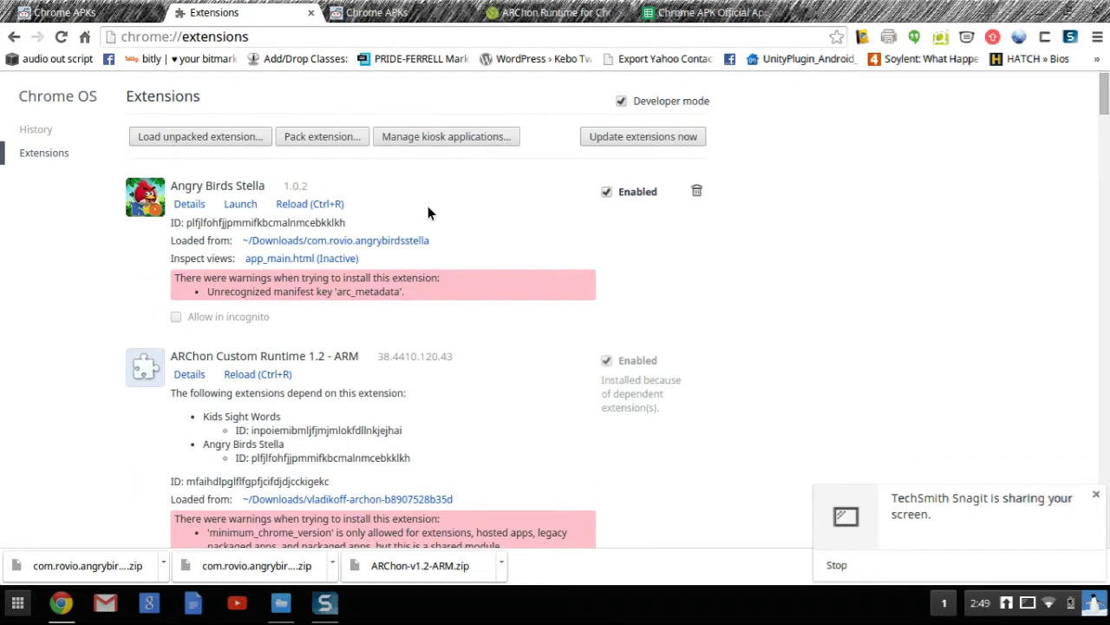
pyautogui.scroll(-2, 428, 206)
pyautogui.scroll(2, 428, 206)
pyautogui.click(231, 135)
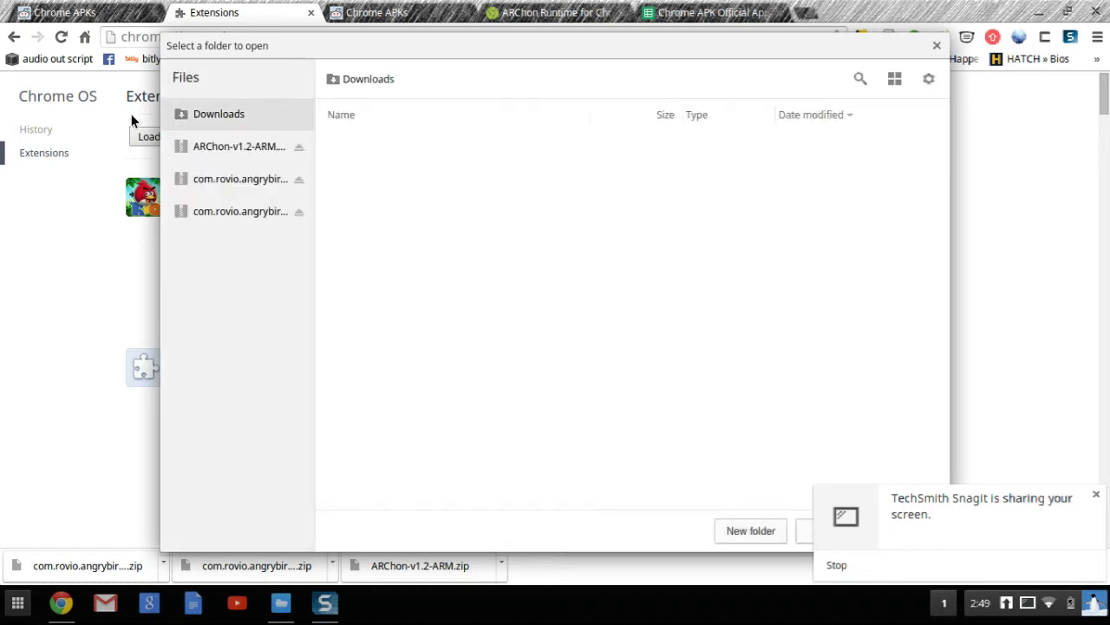
pyautogui.click(373, 227)
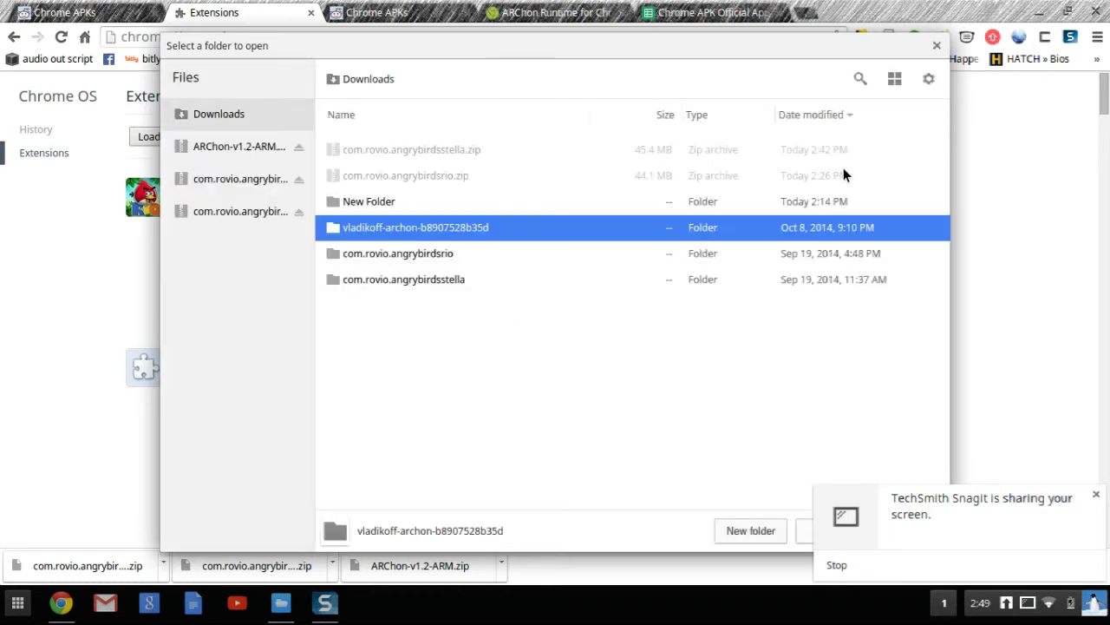
pyautogui.click(936, 45)
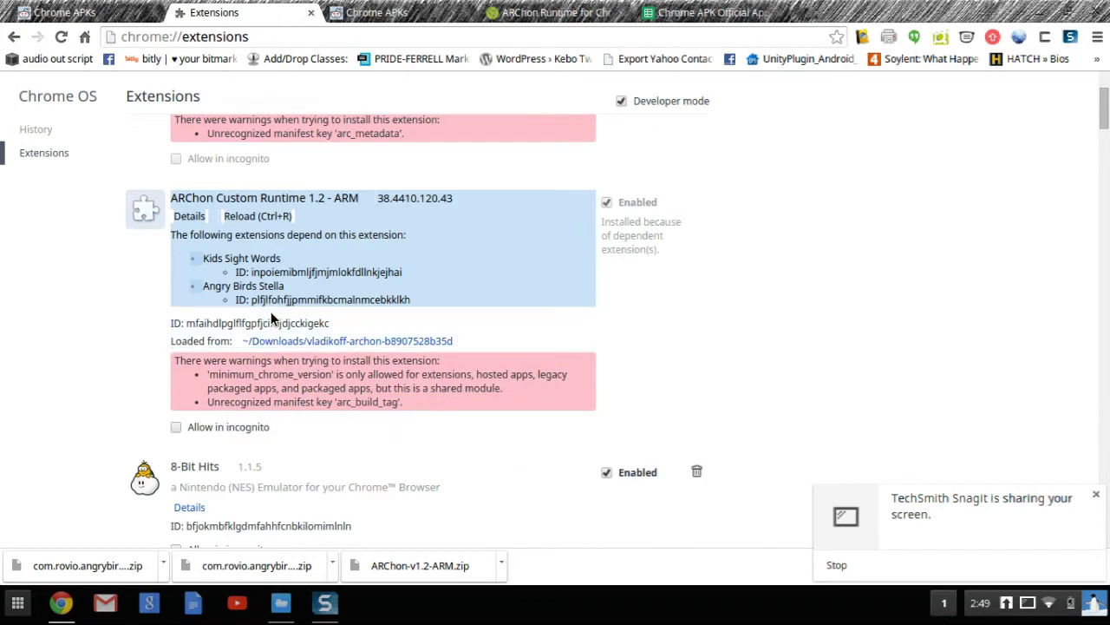
# Delete Angry Birds Stella from the extensions list and confirm the removal.
pyautogui.scroll(2, 270, 312)
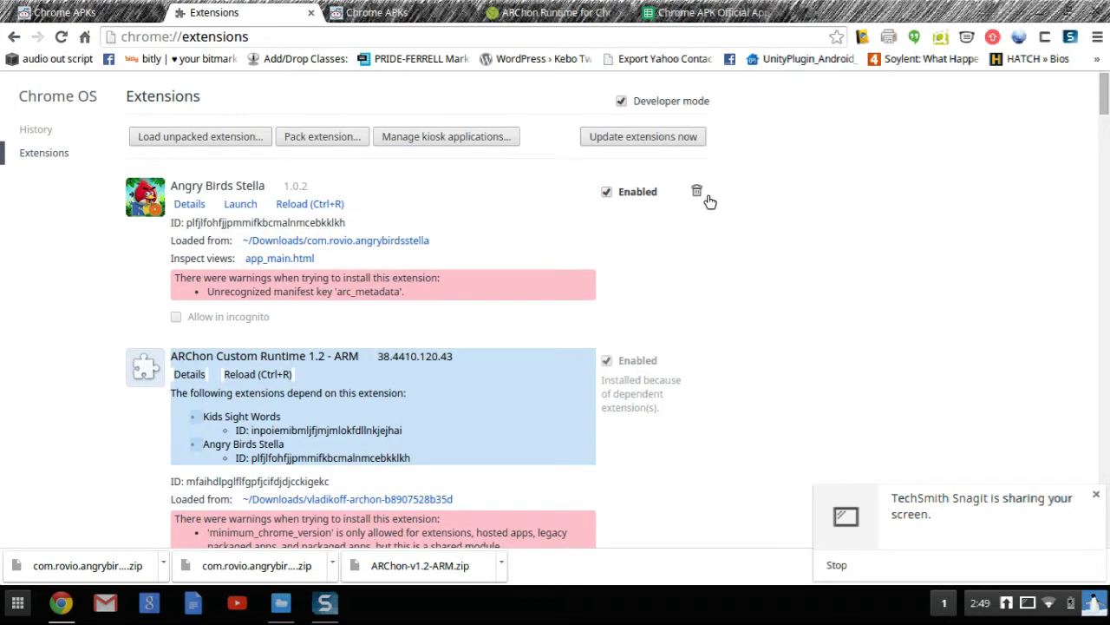
pyautogui.click(698, 192)
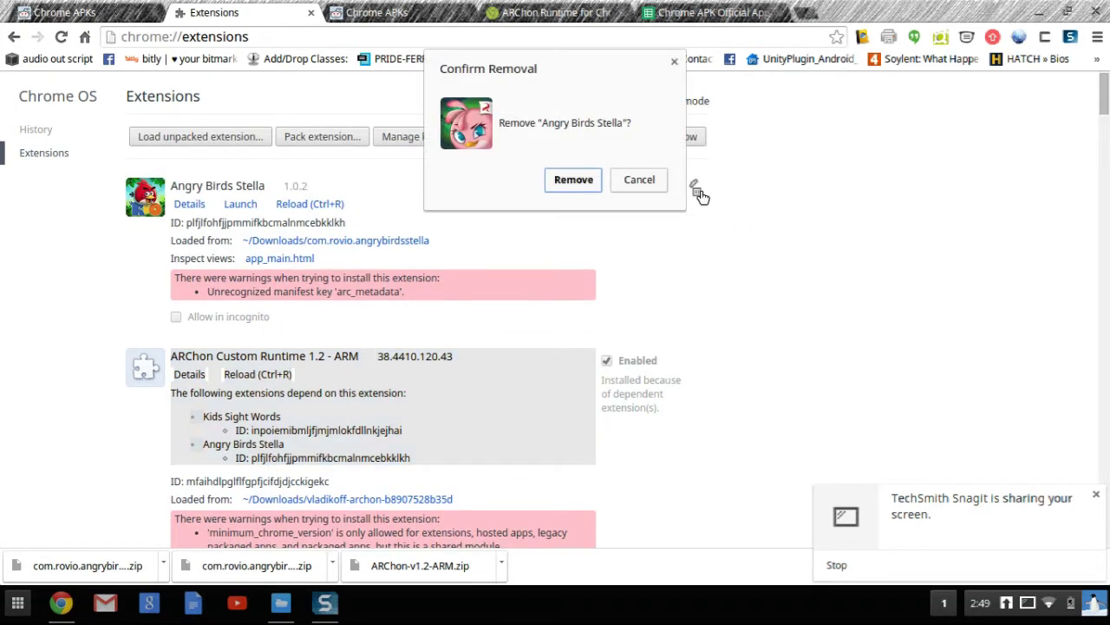
pyautogui.click(561, 181)
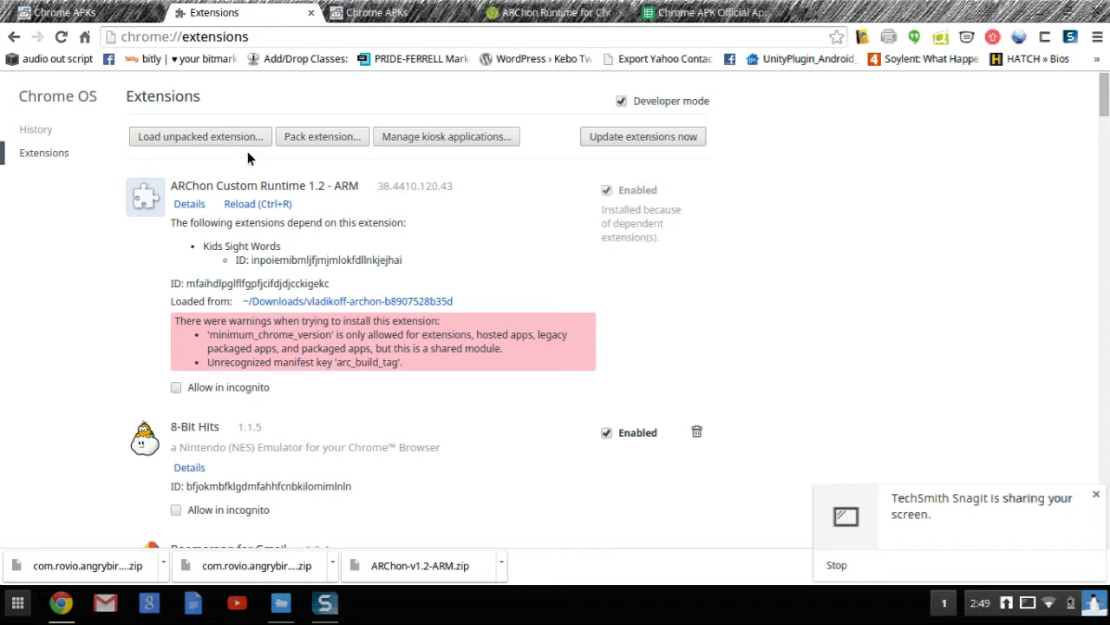
# Open the Official Apps List sheet, then check its List of Compatible Apps link on r/chromeapks.
pyautogui.click(676, 15)
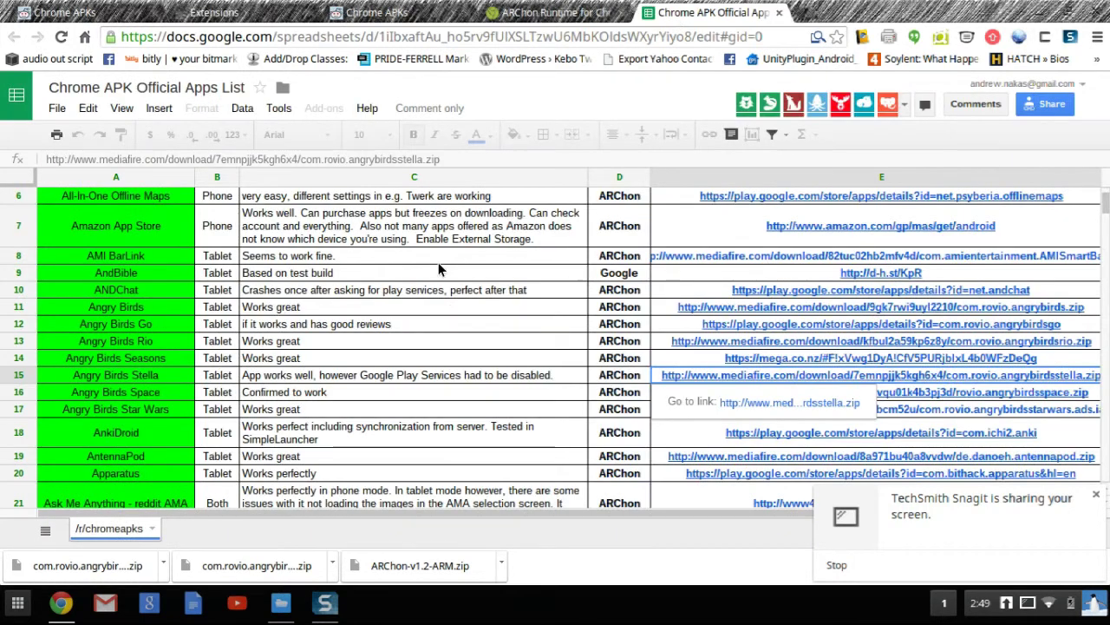
pyautogui.scroll(-3, 438, 262)
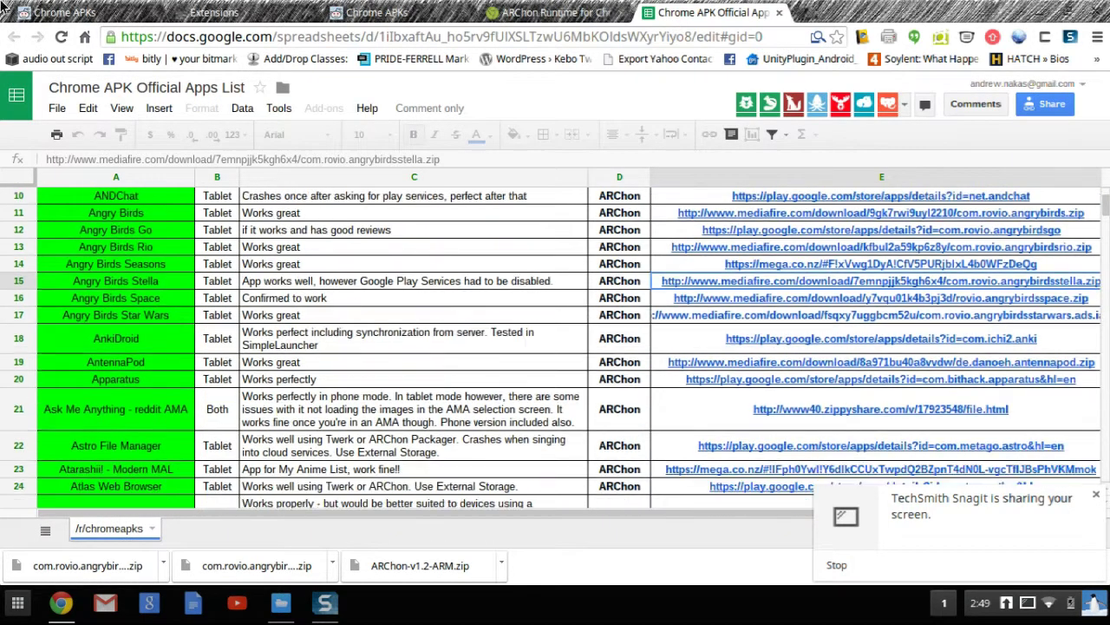
pyautogui.click(85, 14)
pyautogui.scroll(-3, 1065, 430)
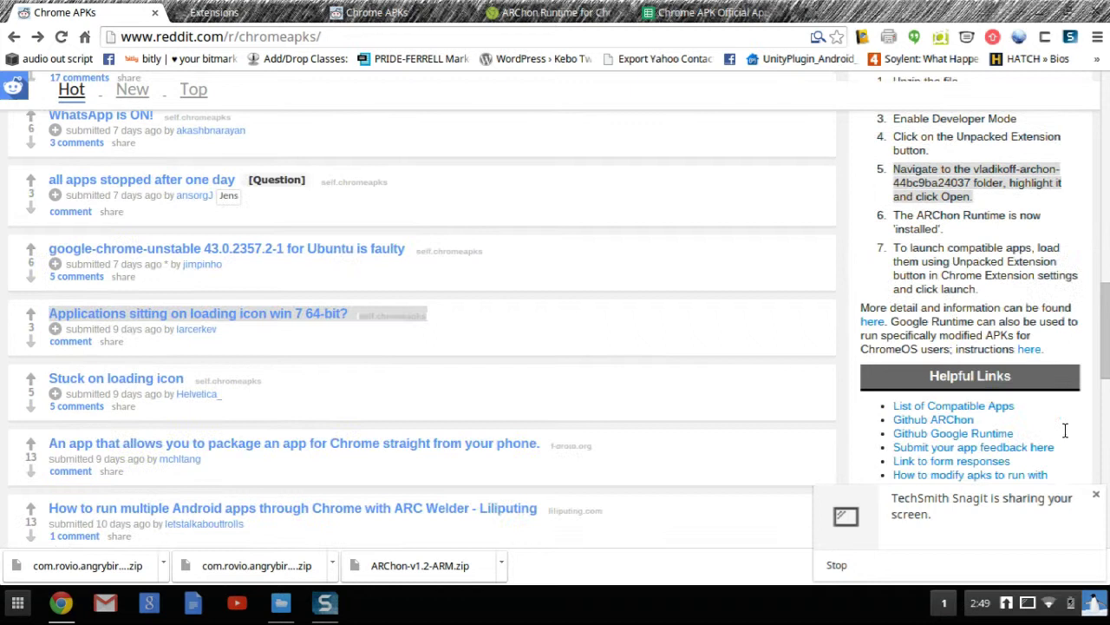
pyautogui.moveTo(1019, 401)
pyautogui.mouseDown()
pyautogui.moveTo(941, 399)
pyautogui.moveTo(831, 38)
pyautogui.mouseUp()
# Scroll through the spreadsheet's ARChon-compatible apps, such as AnkiDroid and Apparatus.
pyautogui.click(836, 36)
pyautogui.click(711, 12)
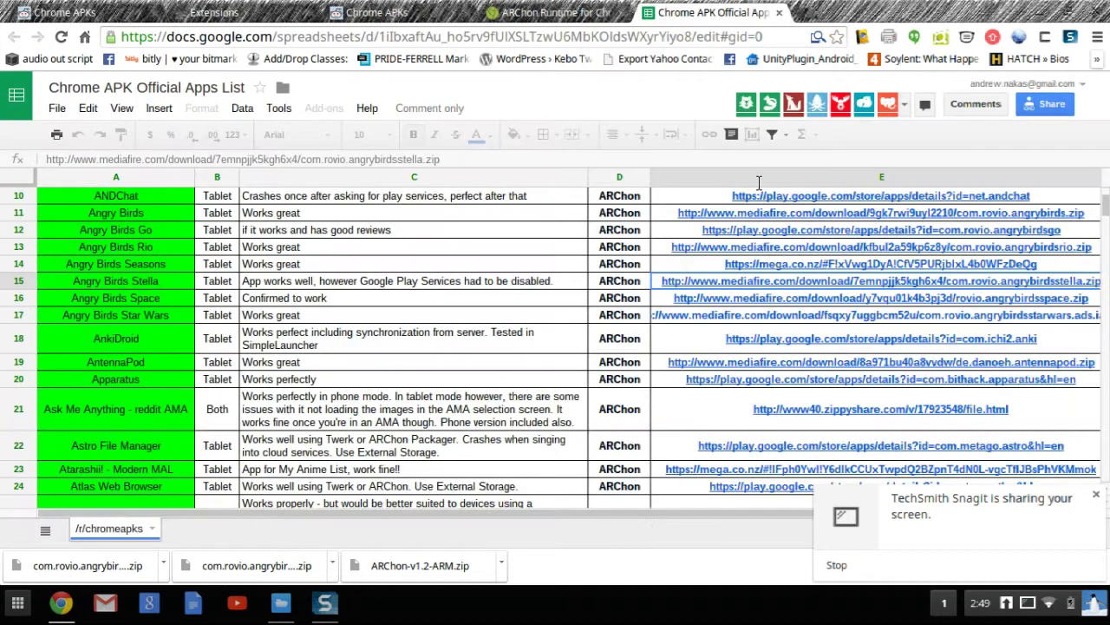
pyautogui.scroll(-3, 773, 251)
pyautogui.scroll(-1, 773, 251)
pyautogui.scroll(1, 773, 250)
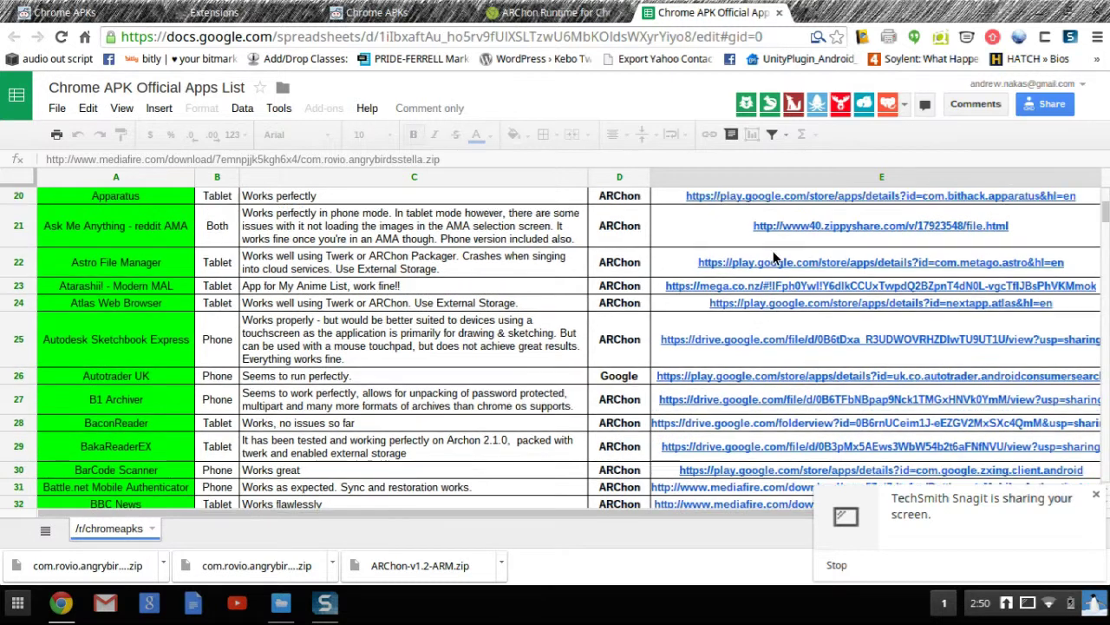
pyautogui.scroll(-1, 774, 256)
pyautogui.scroll(-1, 775, 257)
pyautogui.scroll(-1, 775, 257)
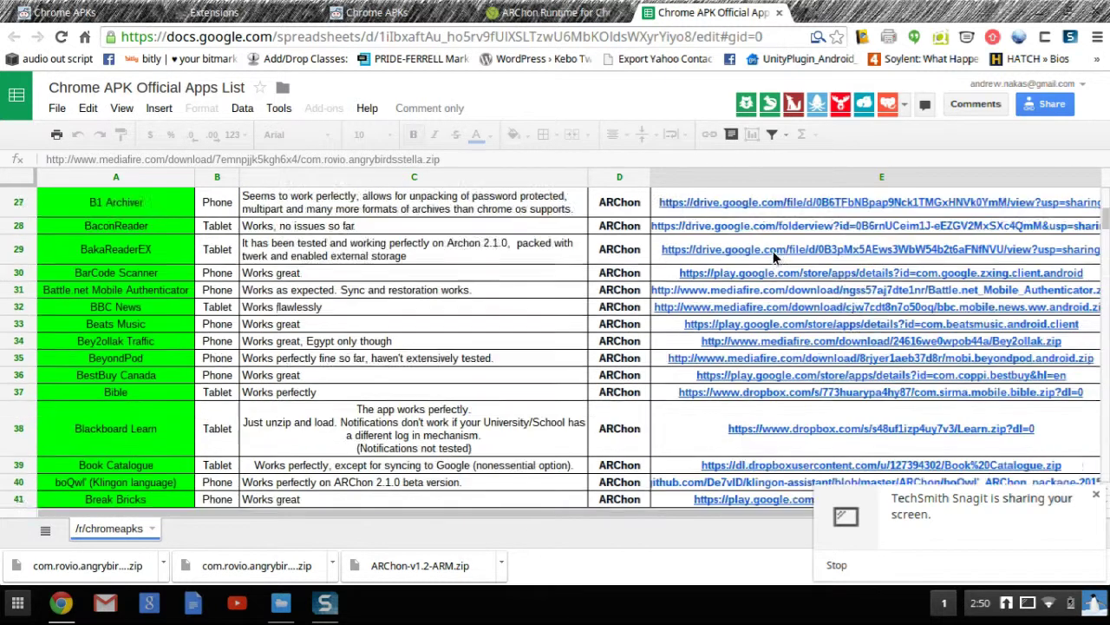
pyautogui.scroll(-1, 772, 250)
pyautogui.scroll(1, 773, 251)
pyautogui.scroll(3, 773, 250)
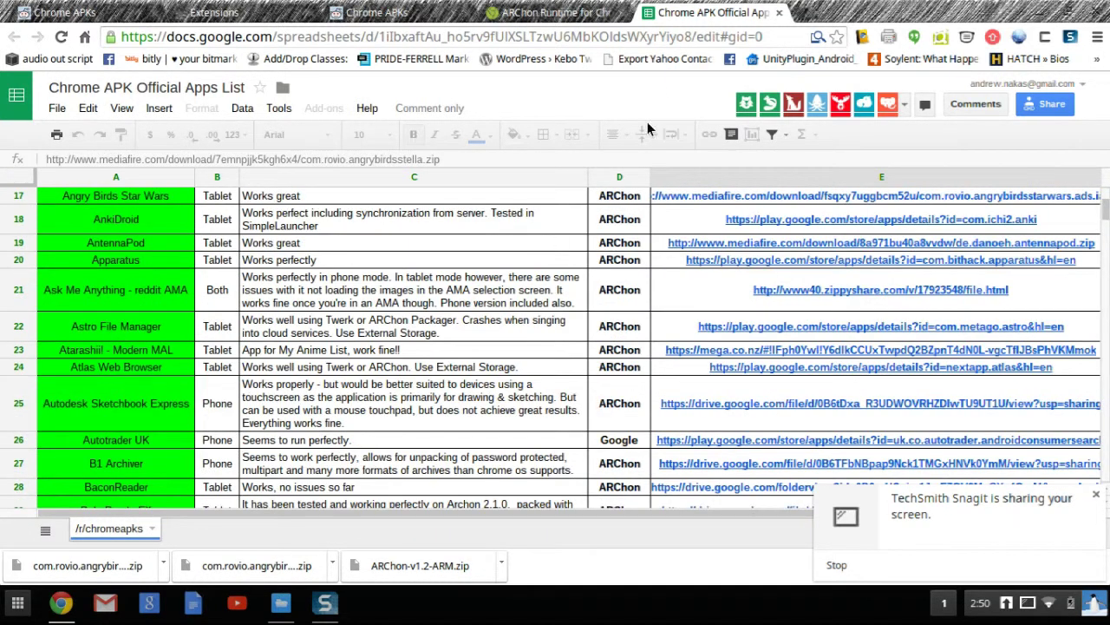
# Pick com.rovio.angrybirdsstella in Downloads, close Files, and launch Chrome's unpacked-extension folder picker.
pyautogui.click(501, 17)
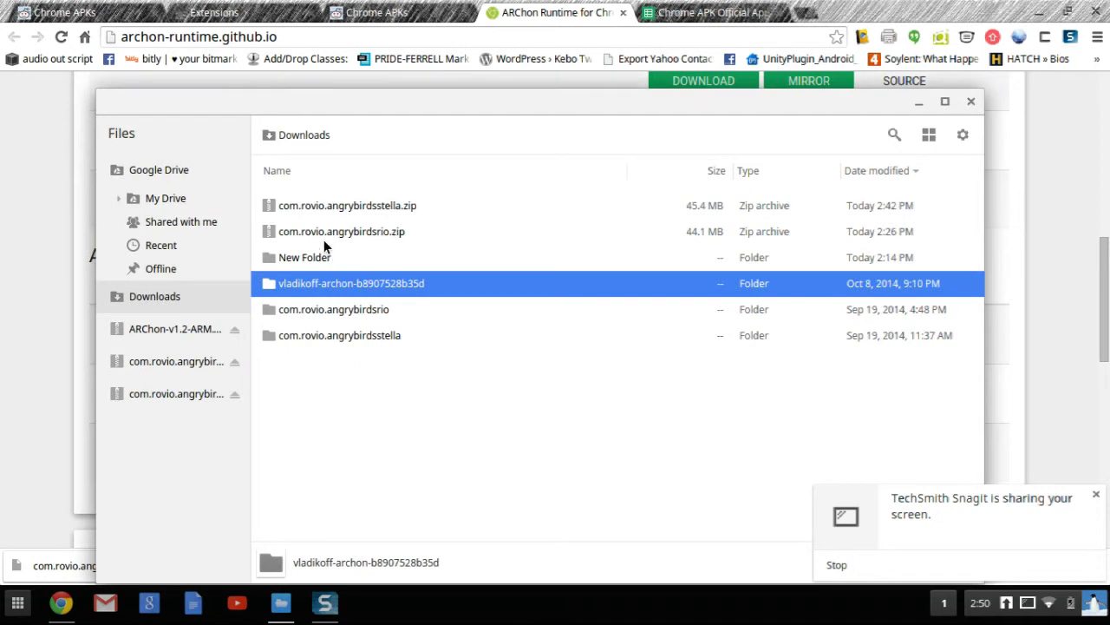
pyautogui.click(355, 343)
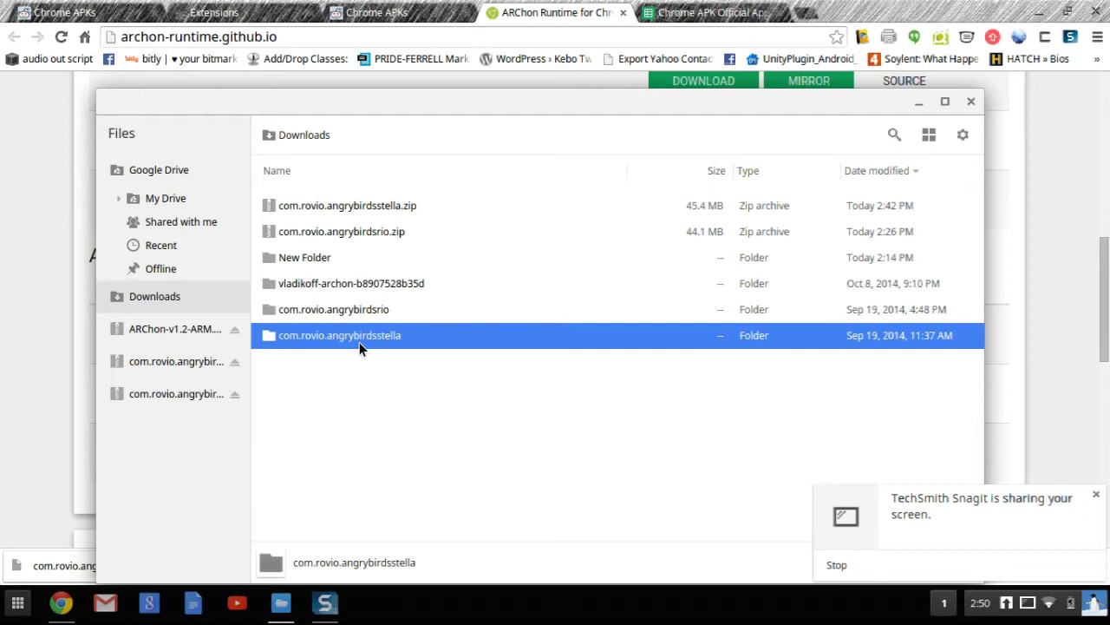
pyautogui.hotkey('ctrl', 'w')
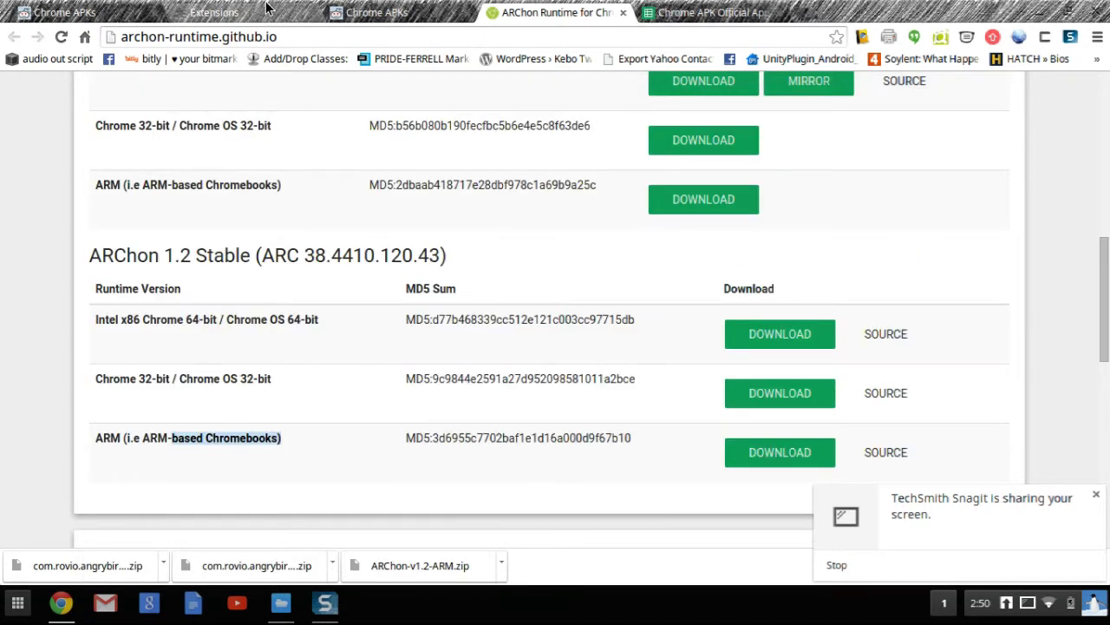
pyautogui.click(267, 9)
pyautogui.click(167, 137)
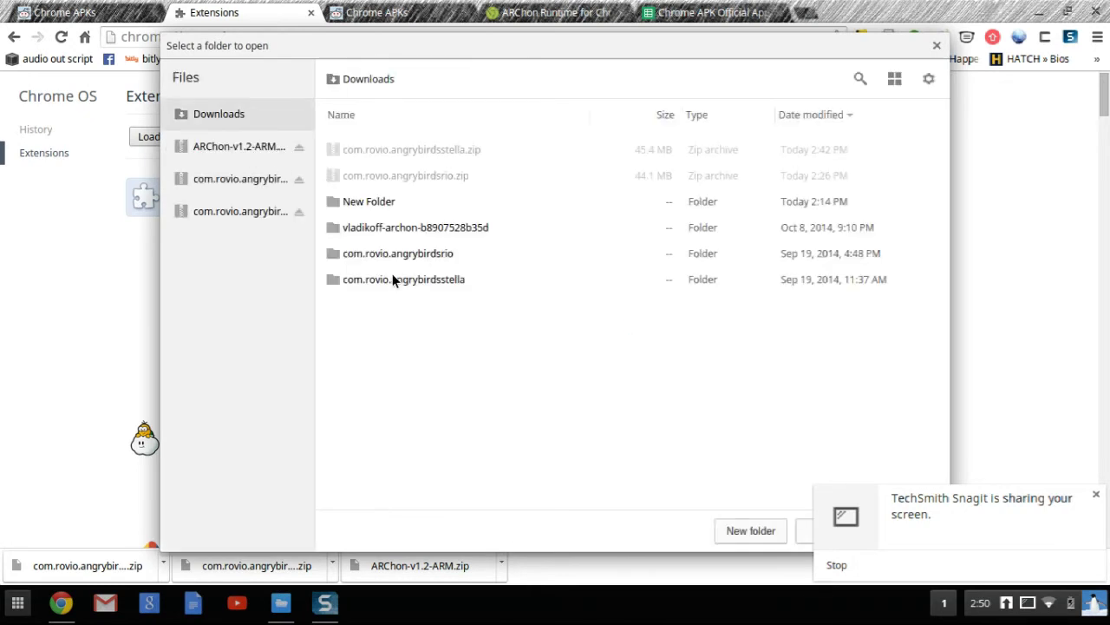
# Select the com.rovio.angrybirdsstella folder in the picker and load it as an extension.
pyautogui.click(393, 276)
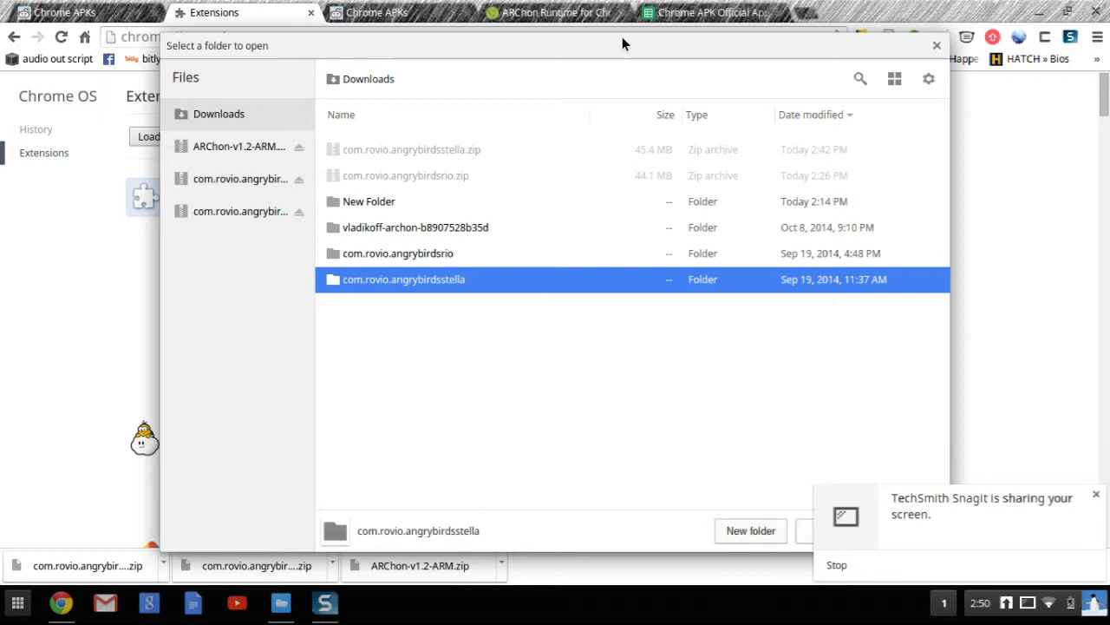
pyautogui.moveTo(621, 43); pyautogui.dragTo(504, 37)
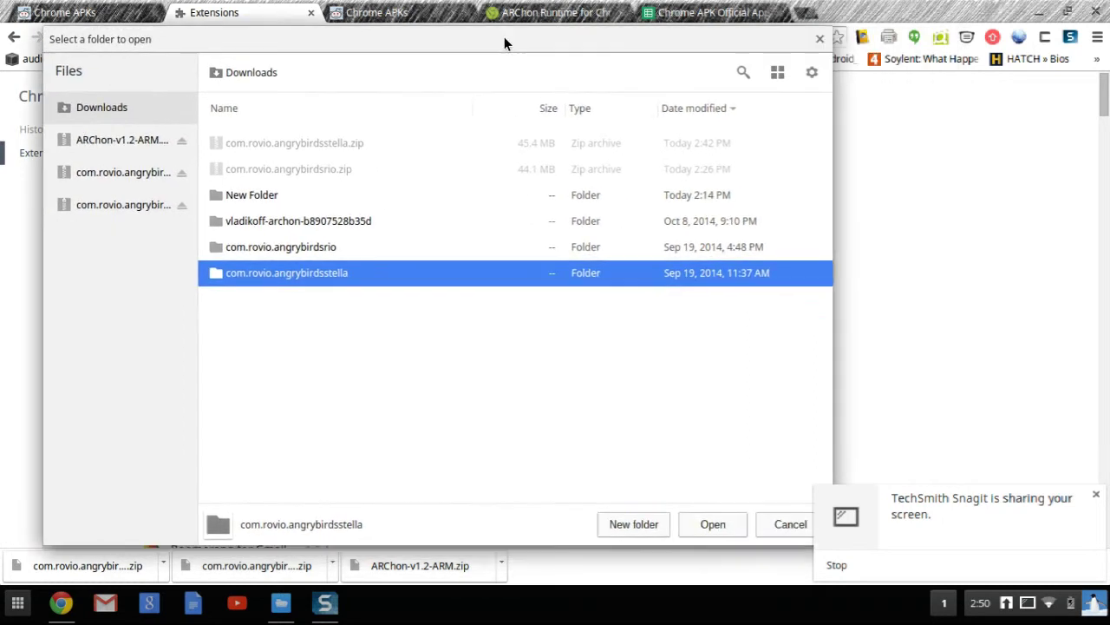
pyautogui.click(704, 526)
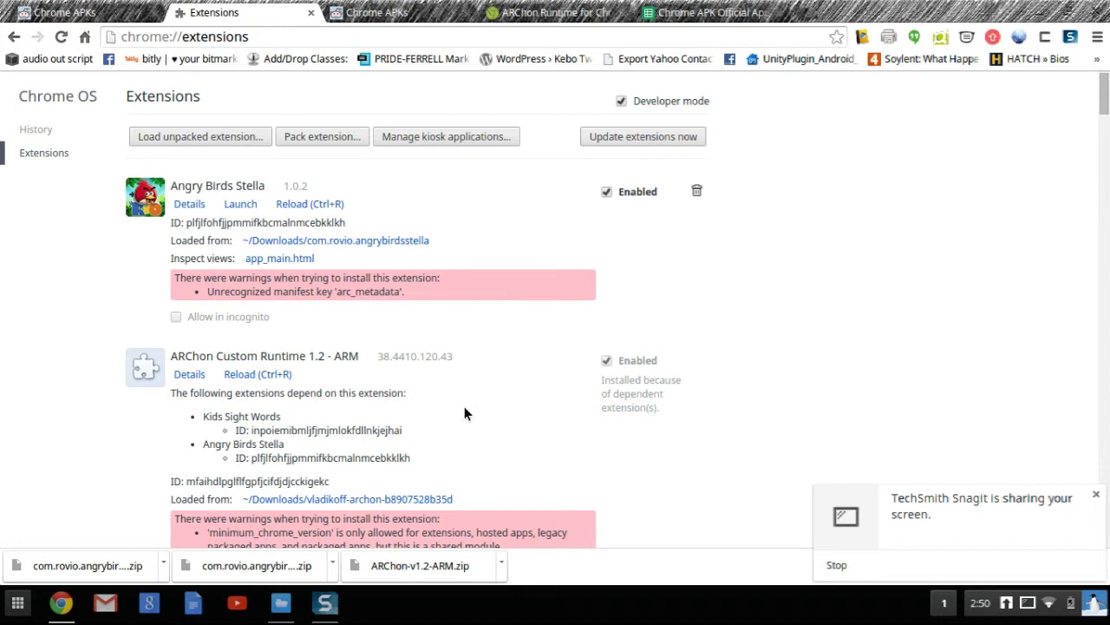
# Launch Angry Birds Stella and reposition its window while the title screen loads.
pyautogui.click(240, 208)
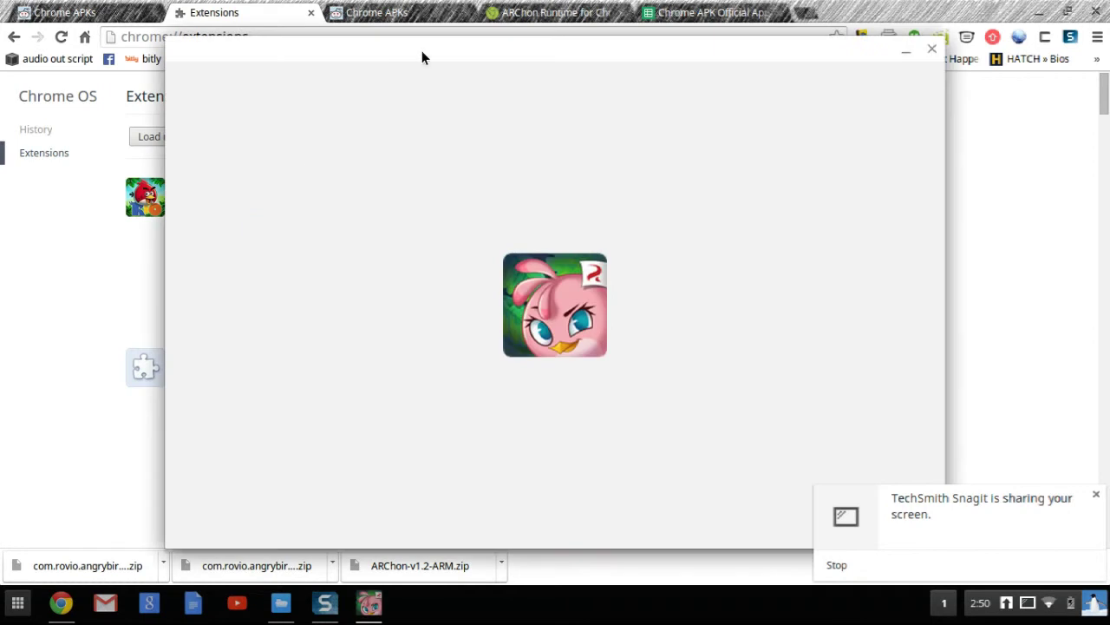
pyautogui.moveTo(421, 50); pyautogui.dragTo(353, 58)
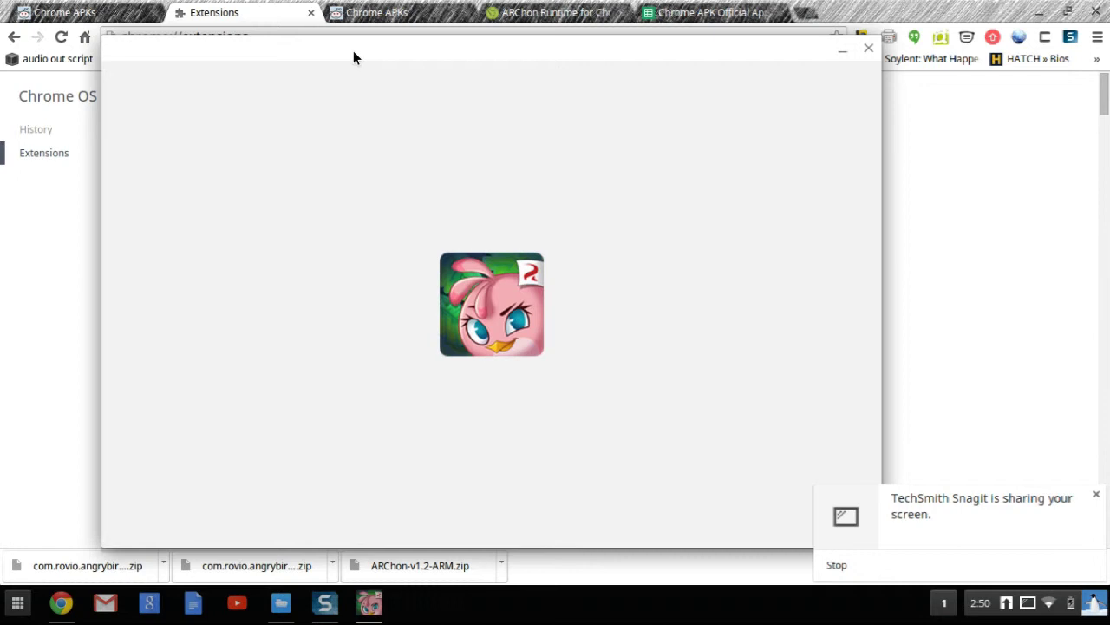
pyautogui.moveTo(353, 57)
pyautogui.mouseDown()
pyautogui.moveTo(476, 202)
pyautogui.moveTo(545, 382)
pyautogui.moveTo(467, 320)
pyautogui.mouseUp()
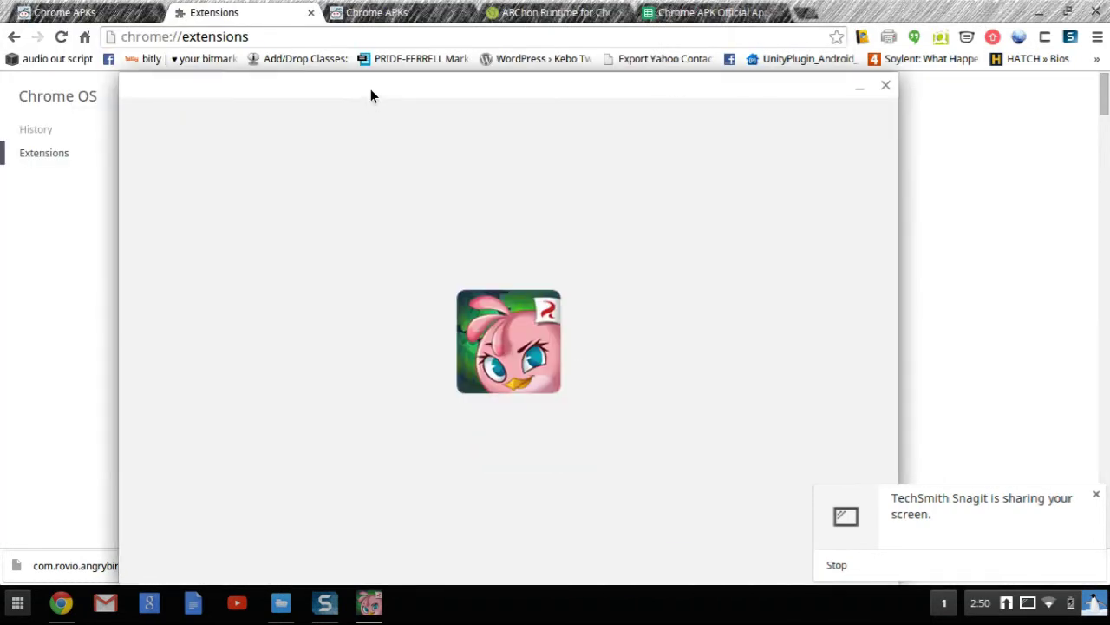
pyautogui.moveTo(370, 90)
pyautogui.mouseDown()
pyautogui.moveTo(392, 36)
pyautogui.moveTo(410, 42)
pyautogui.mouseUp()
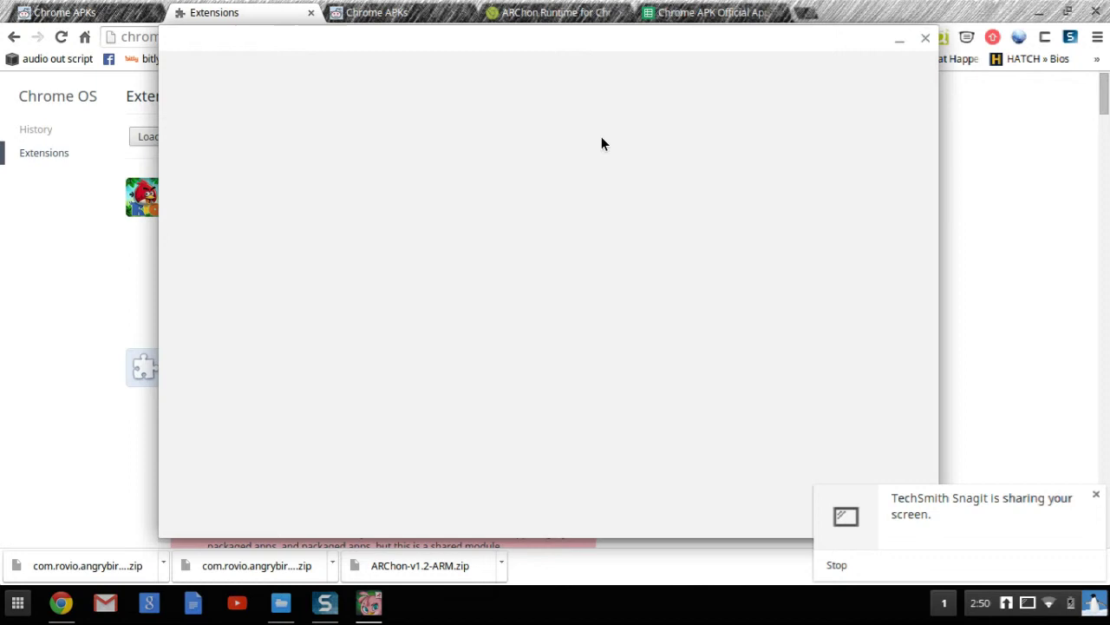
pyautogui.moveTo(500, 44); pyautogui.dragTo(649, 39)
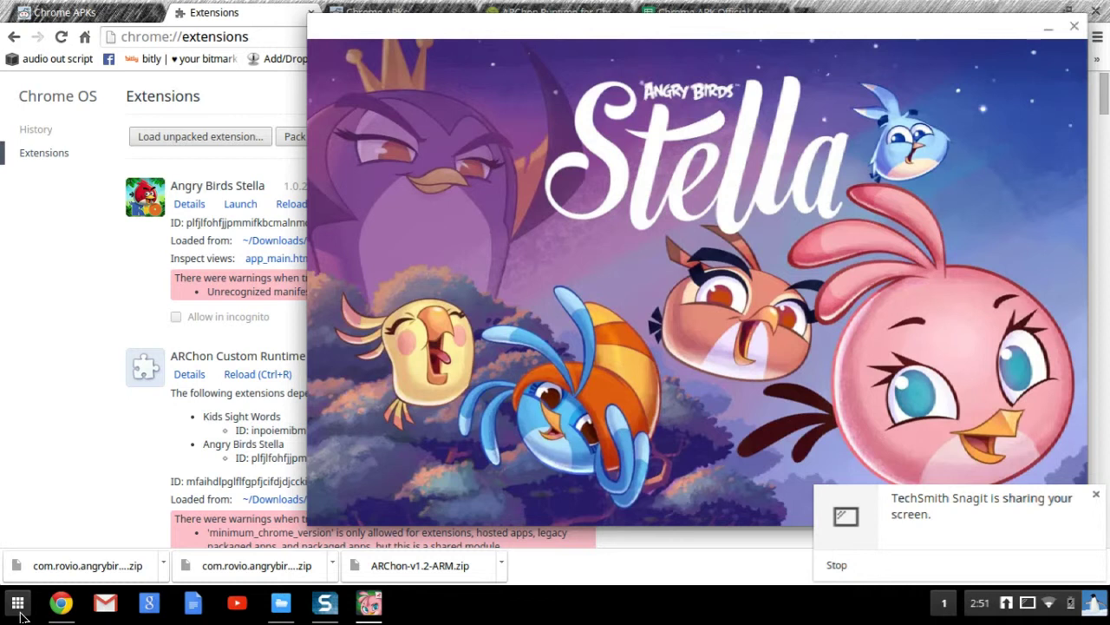
# Check the app launcher and move the Stella window toward the top right.
pyautogui.click(19, 607)
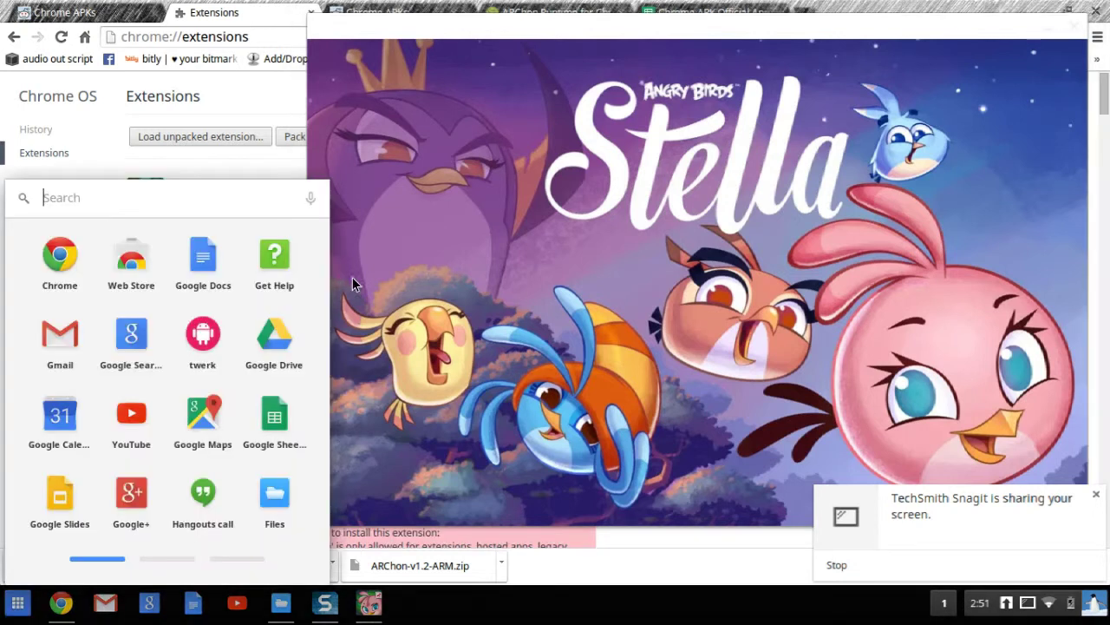
pyautogui.click(205, 339)
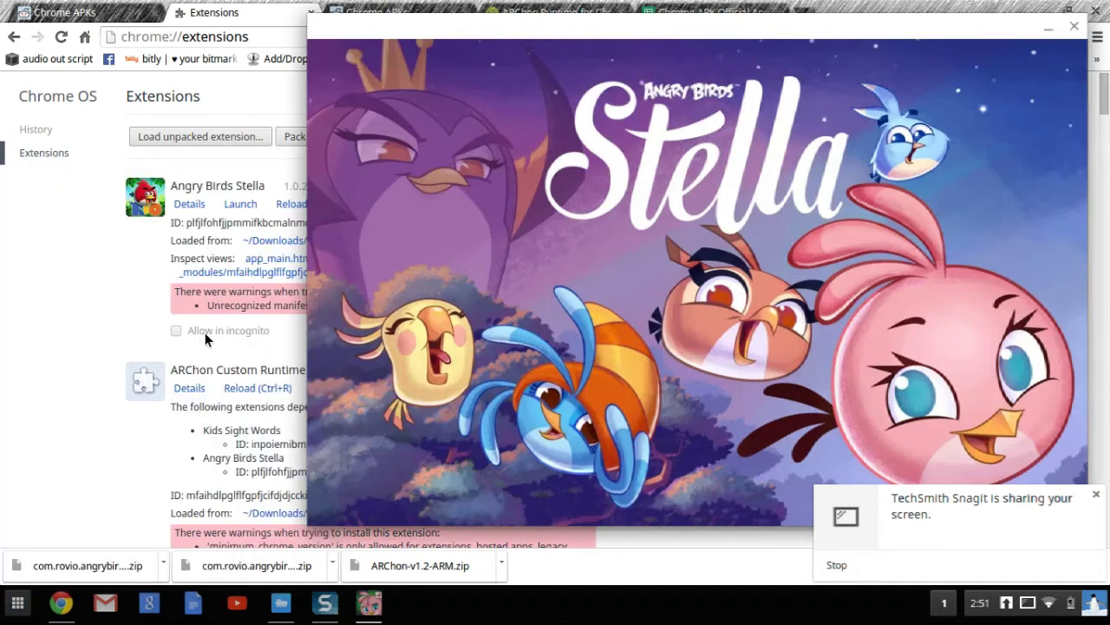
pyautogui.moveTo(432, 33); pyautogui.dragTo(513, 19)
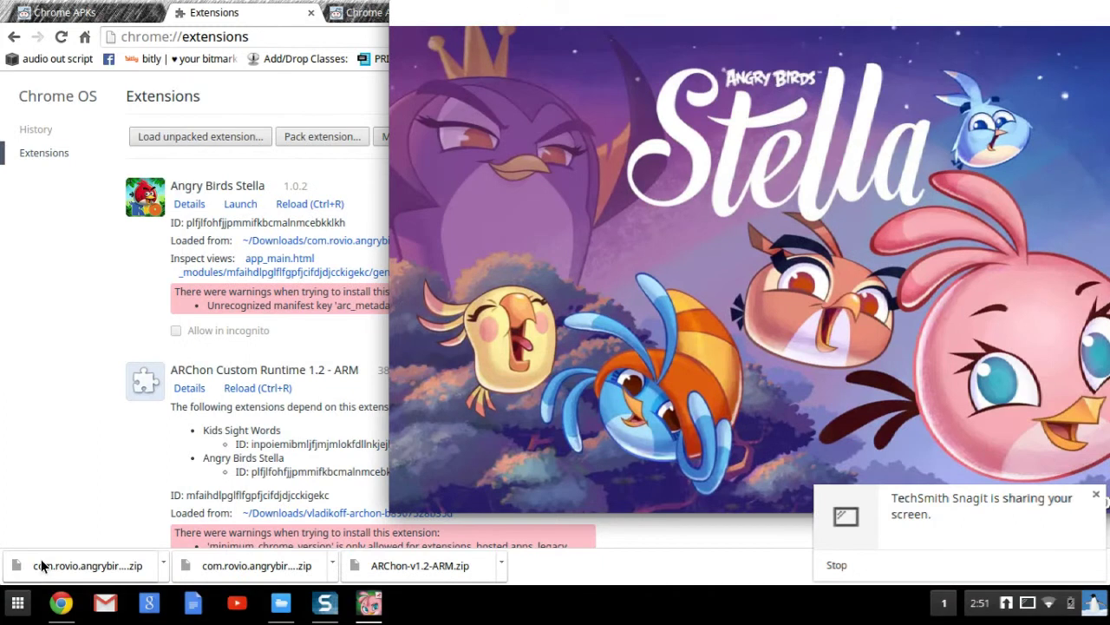
# Launch twerk, arrange its window, and close the Angry Birds Stella game.
pyautogui.click(15, 605)
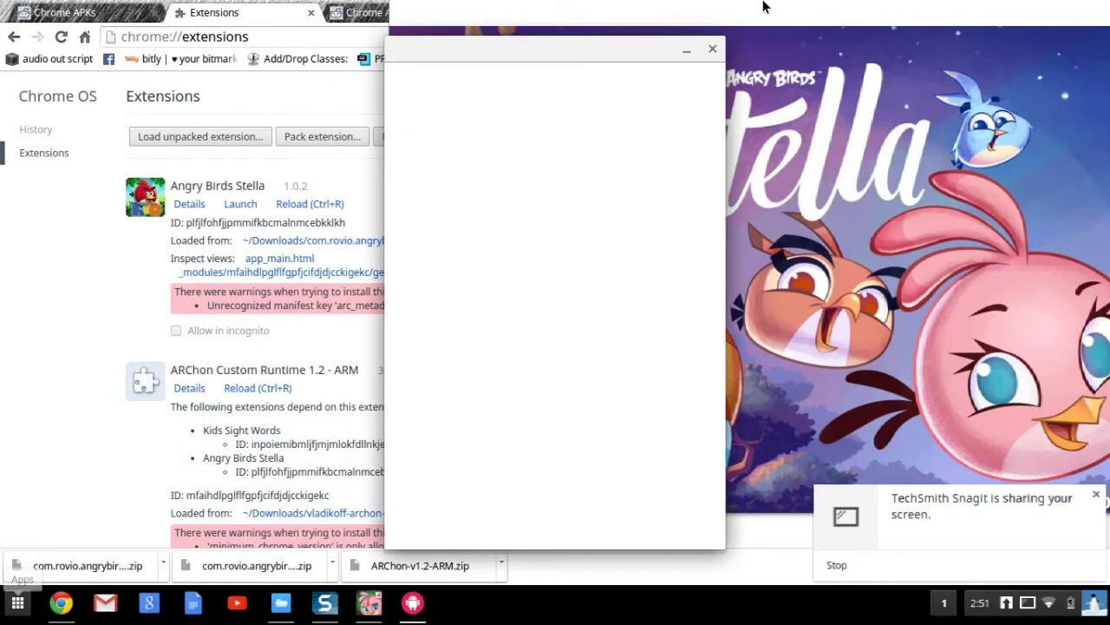
pyautogui.moveTo(502, 54); pyautogui.dragTo(201, 48)
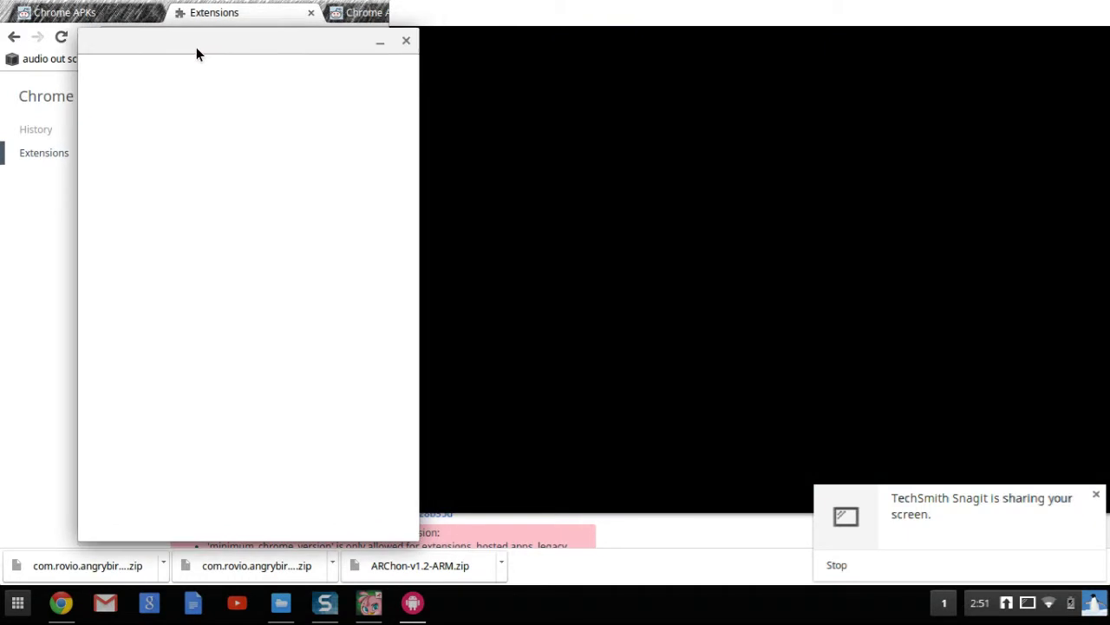
pyautogui.moveTo(200, 48); pyautogui.dragTo(171, 40)
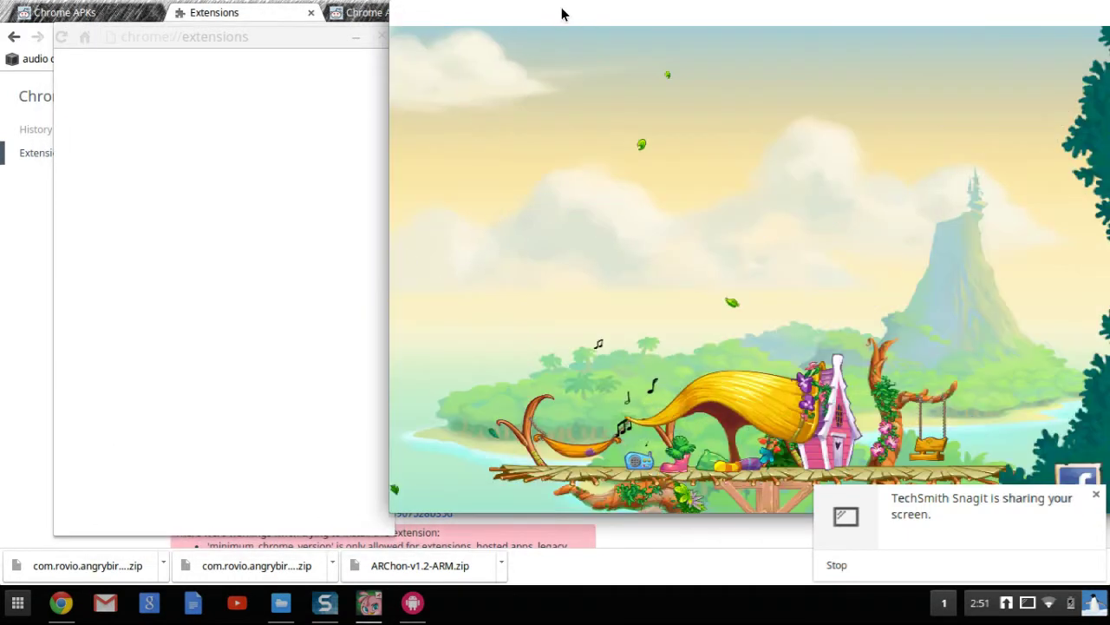
pyautogui.moveTo(561, 14); pyautogui.dragTo(76, 21)
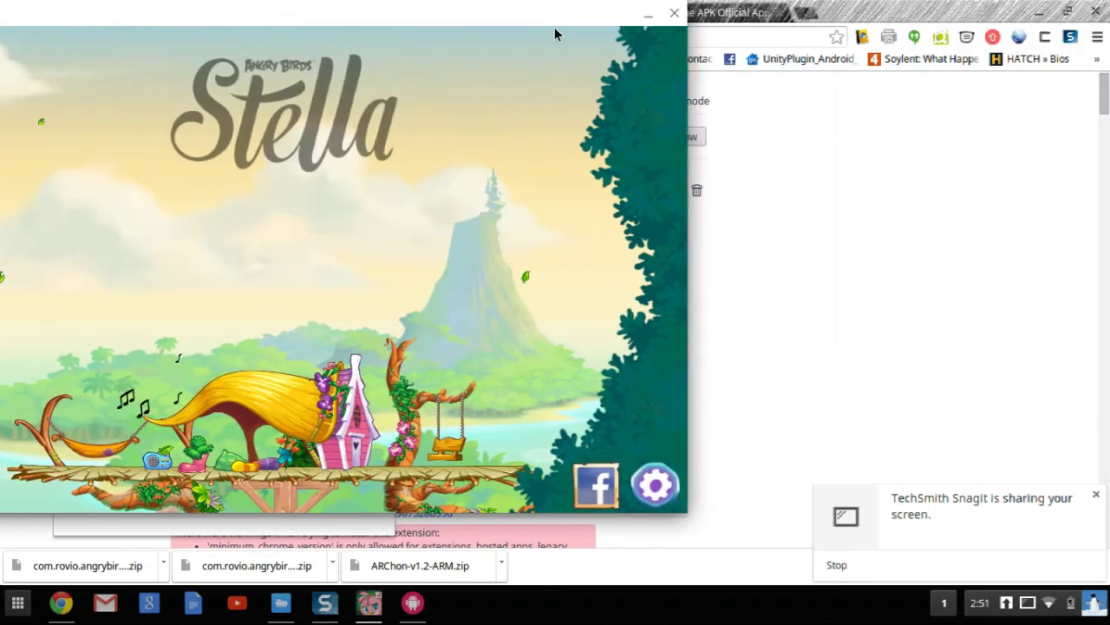
pyautogui.click(675, 16)
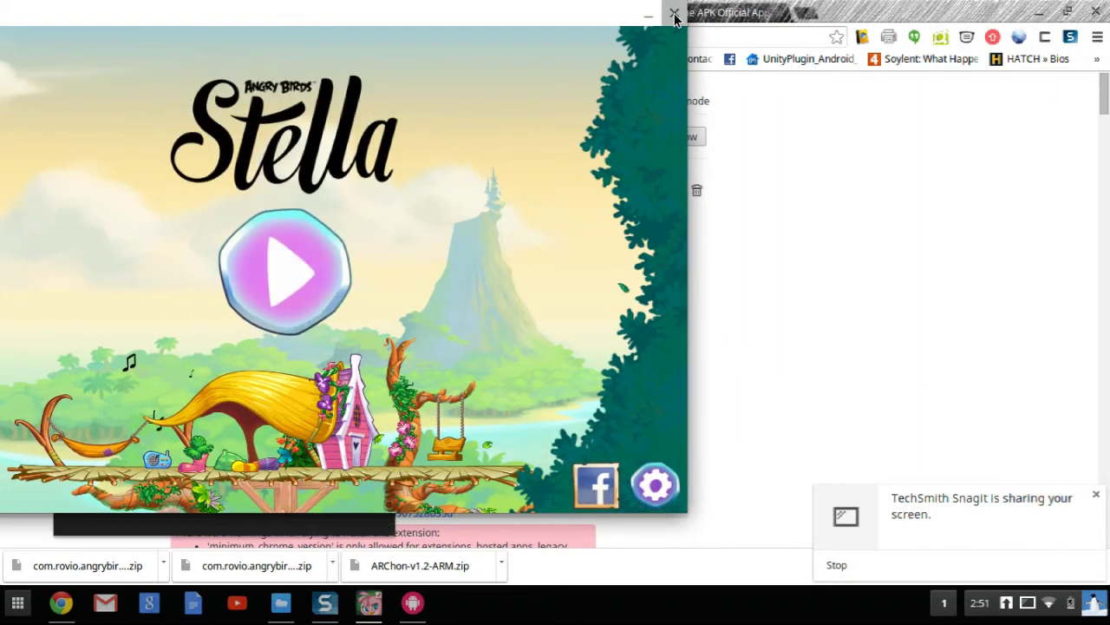
pyautogui.moveTo(167, 46); pyautogui.dragTo(460, 19)
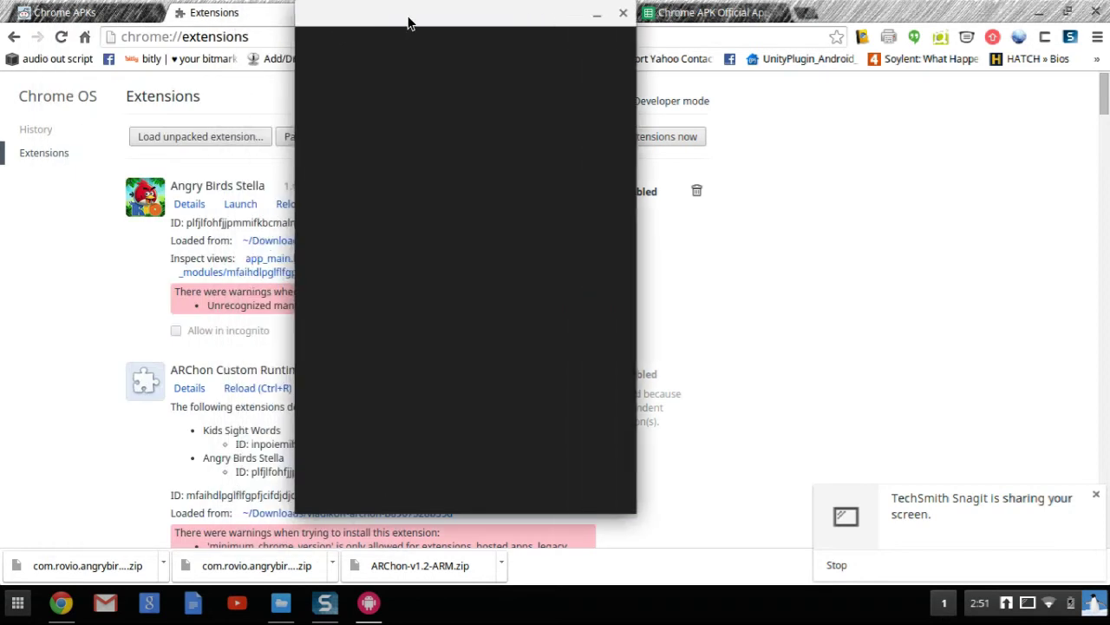
# Check twerk in the app launcher, then select com.rovio.angrybirdsstella in the Files Downloads folder.
pyautogui.click(17, 602)
pyautogui.scroll(-1, 80, 556)
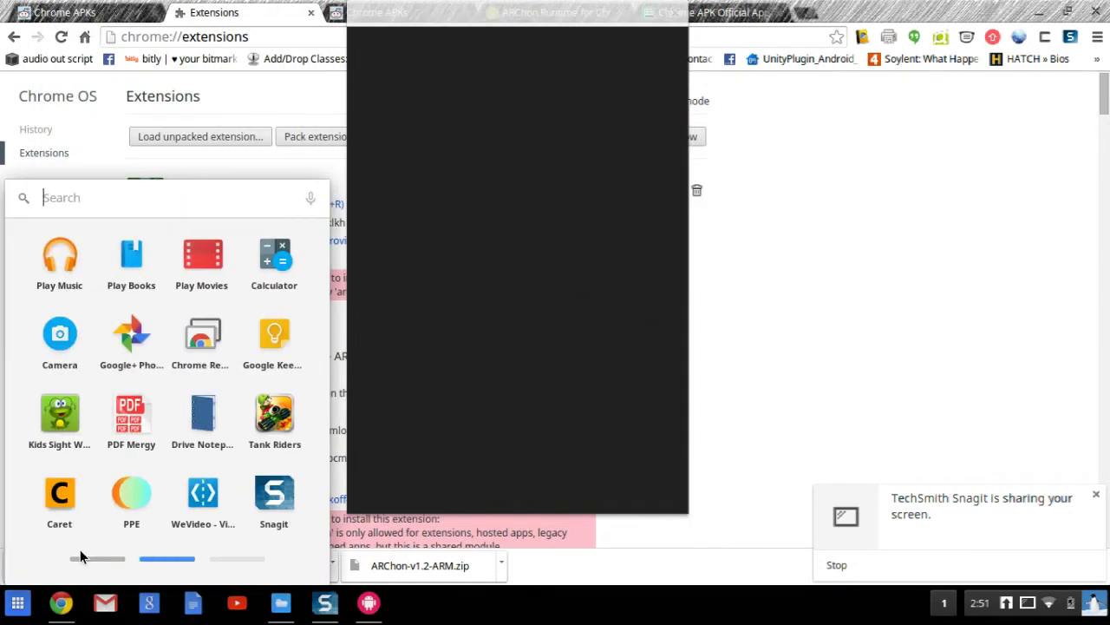
pyautogui.scroll(1, 80, 549)
pyautogui.scroll(1, 111, 420)
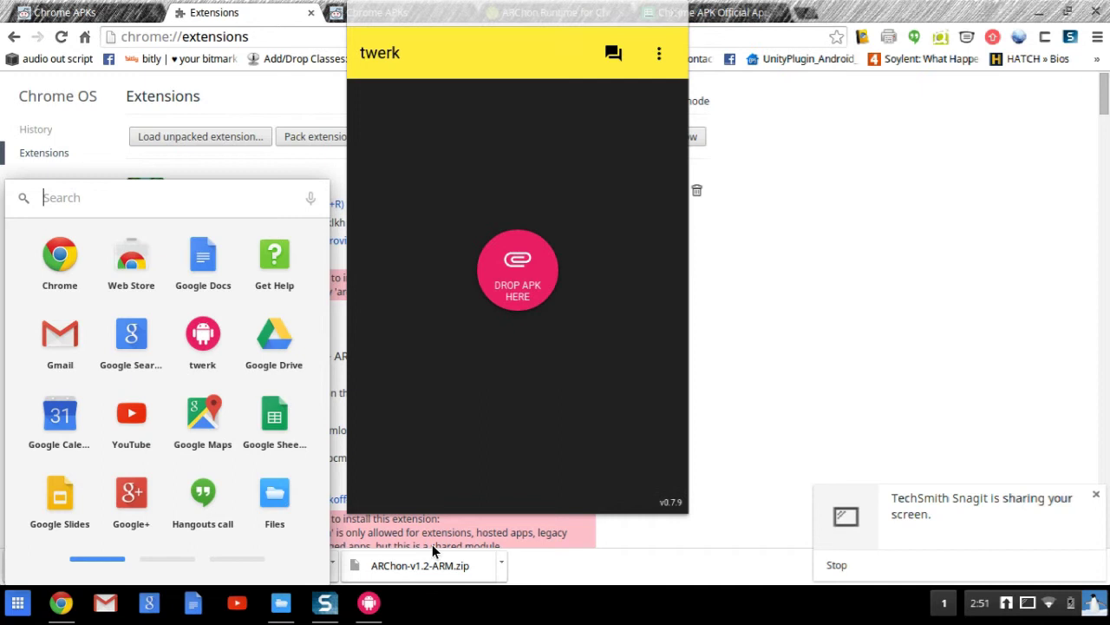
pyautogui.click(461, 408)
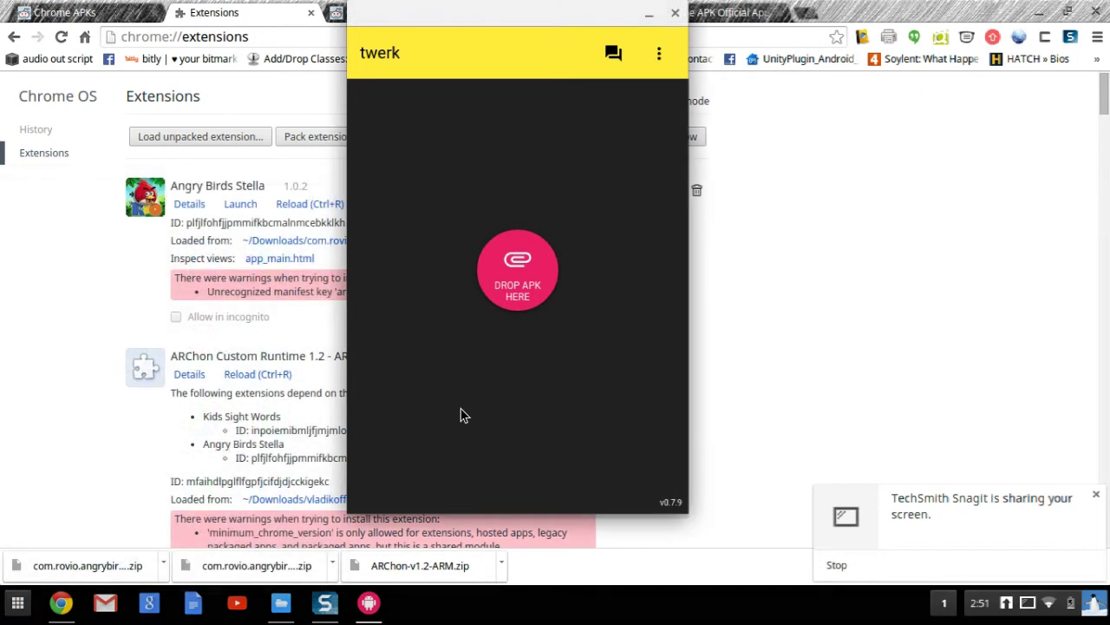
pyautogui.click(279, 610)
pyautogui.click(341, 382)
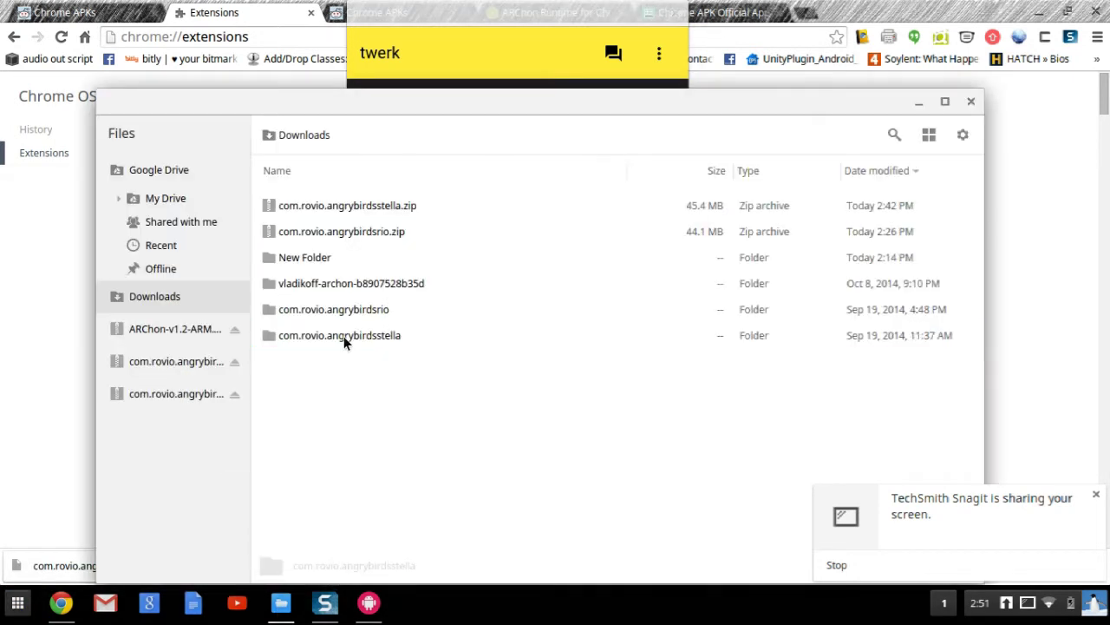
pyautogui.click(338, 335)
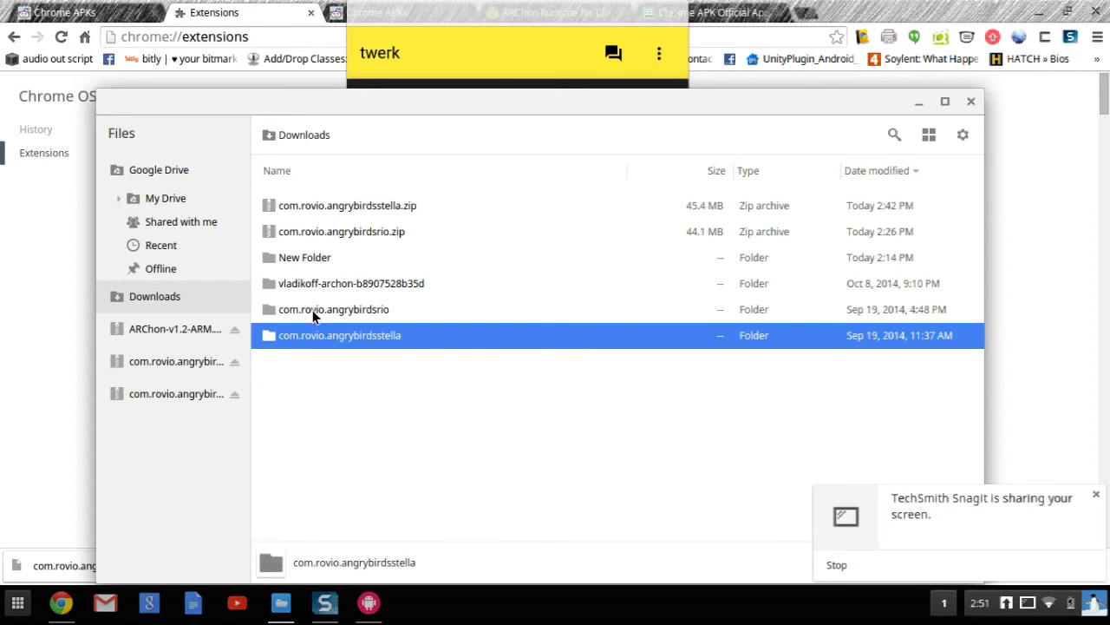
# Scroll the Chrome APK Official Apps List to Castle Builders–Diamond Digger, then bring Files and Snagit's library forward.
pyautogui.click(715, 19)
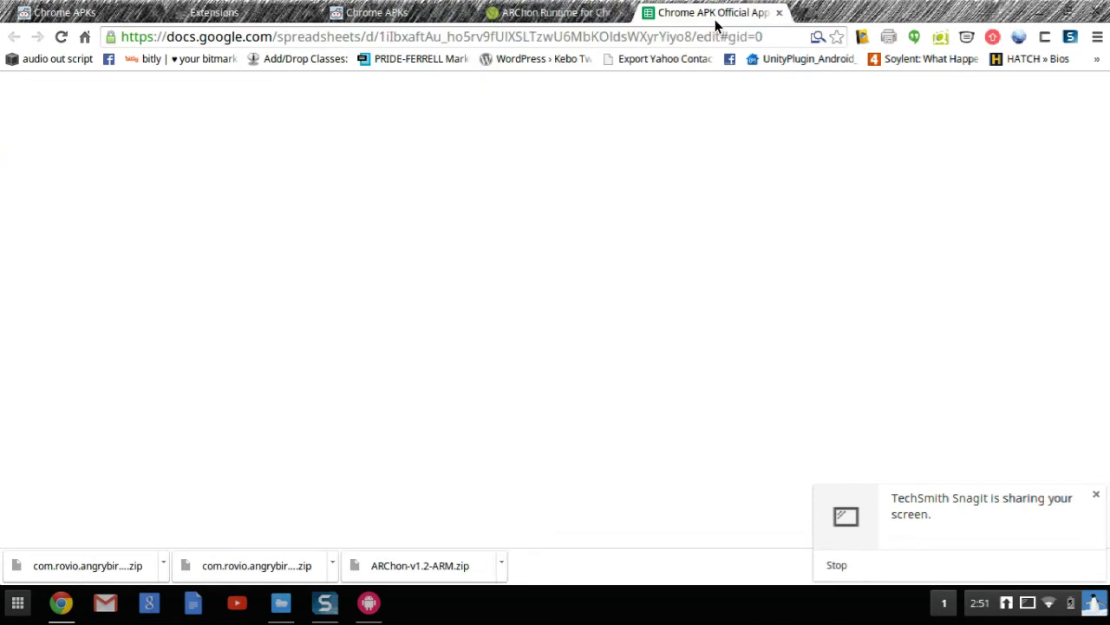
pyautogui.scroll(-2, 424, 157)
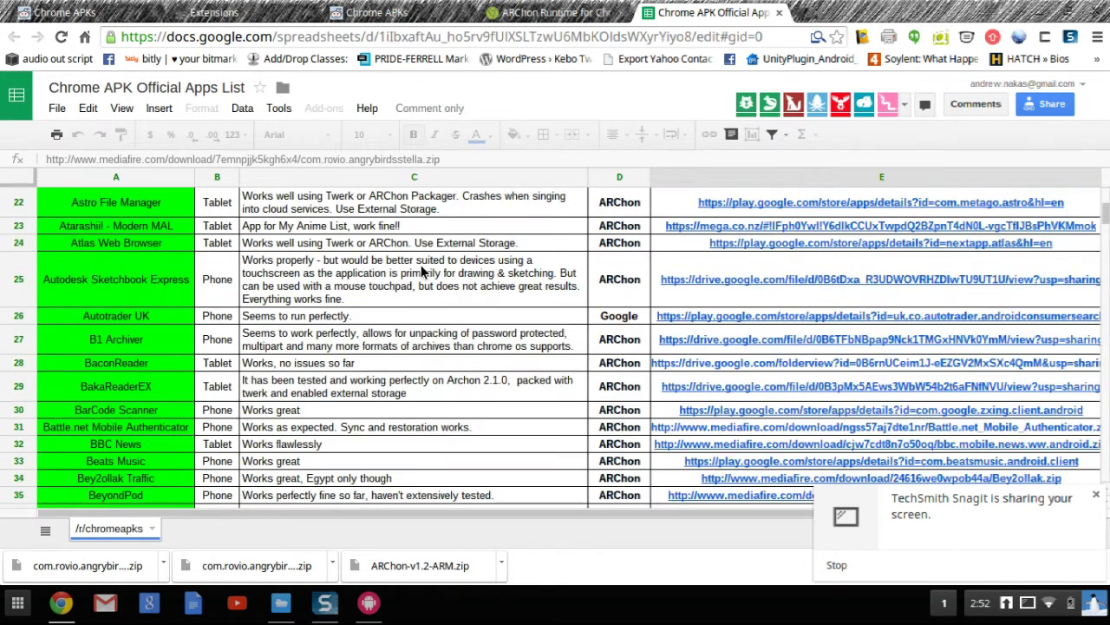
pyautogui.scroll(-8, 452, 146)
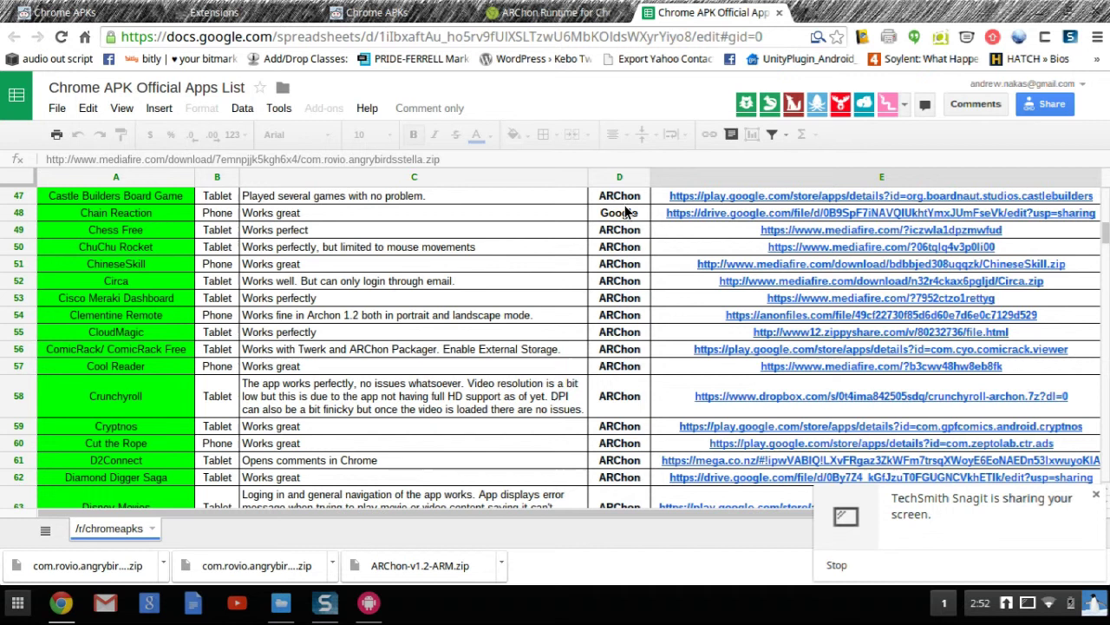
pyautogui.hotkey('alt', 'Tab')
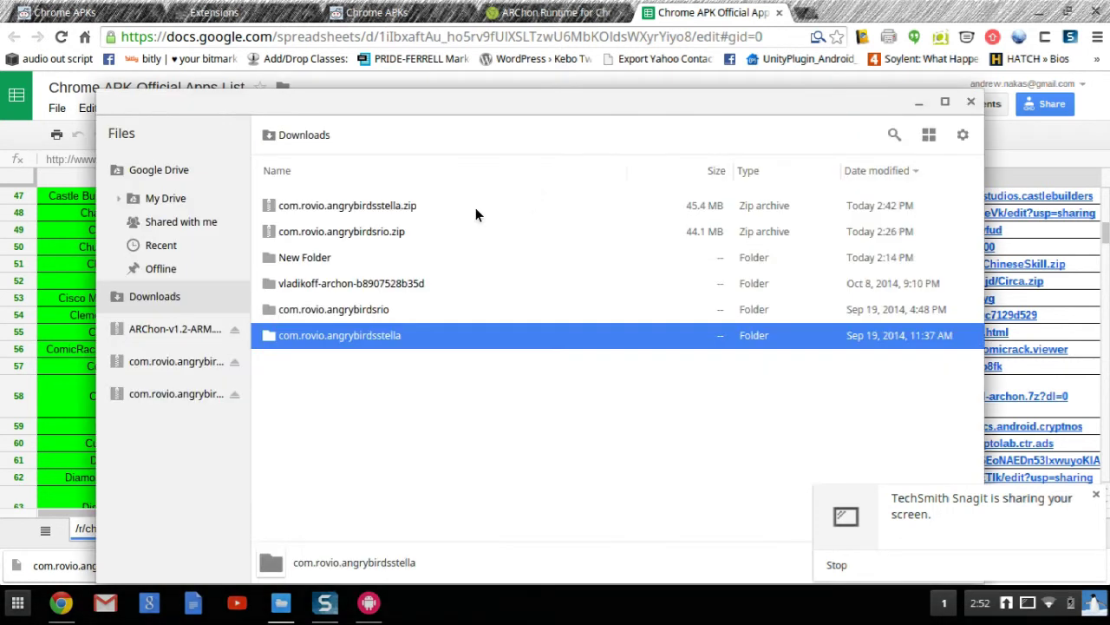
pyautogui.click(314, 610)
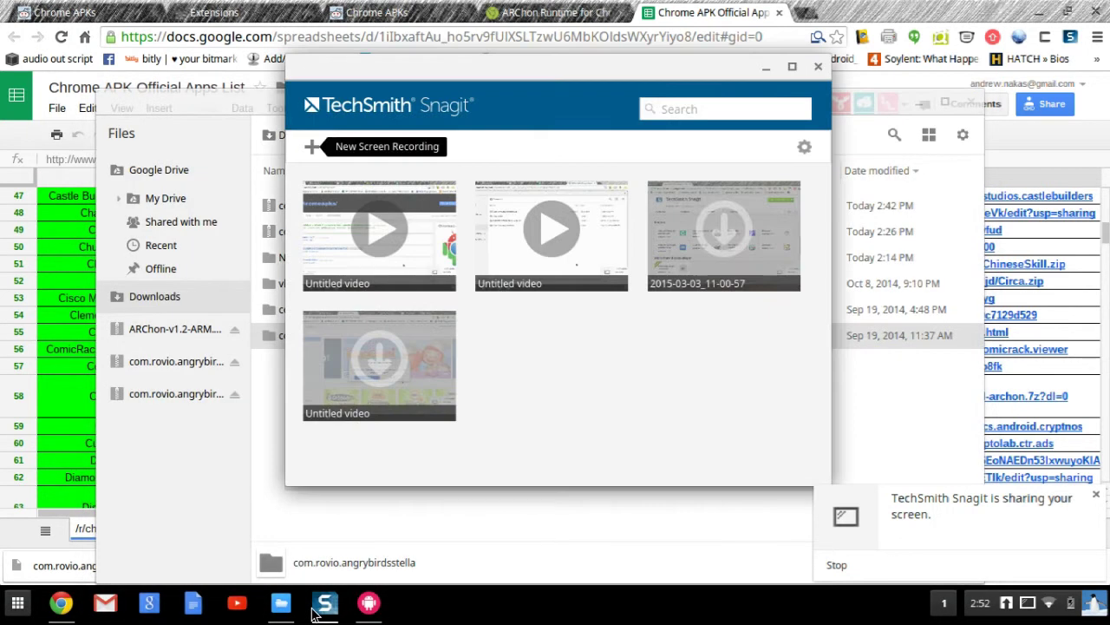